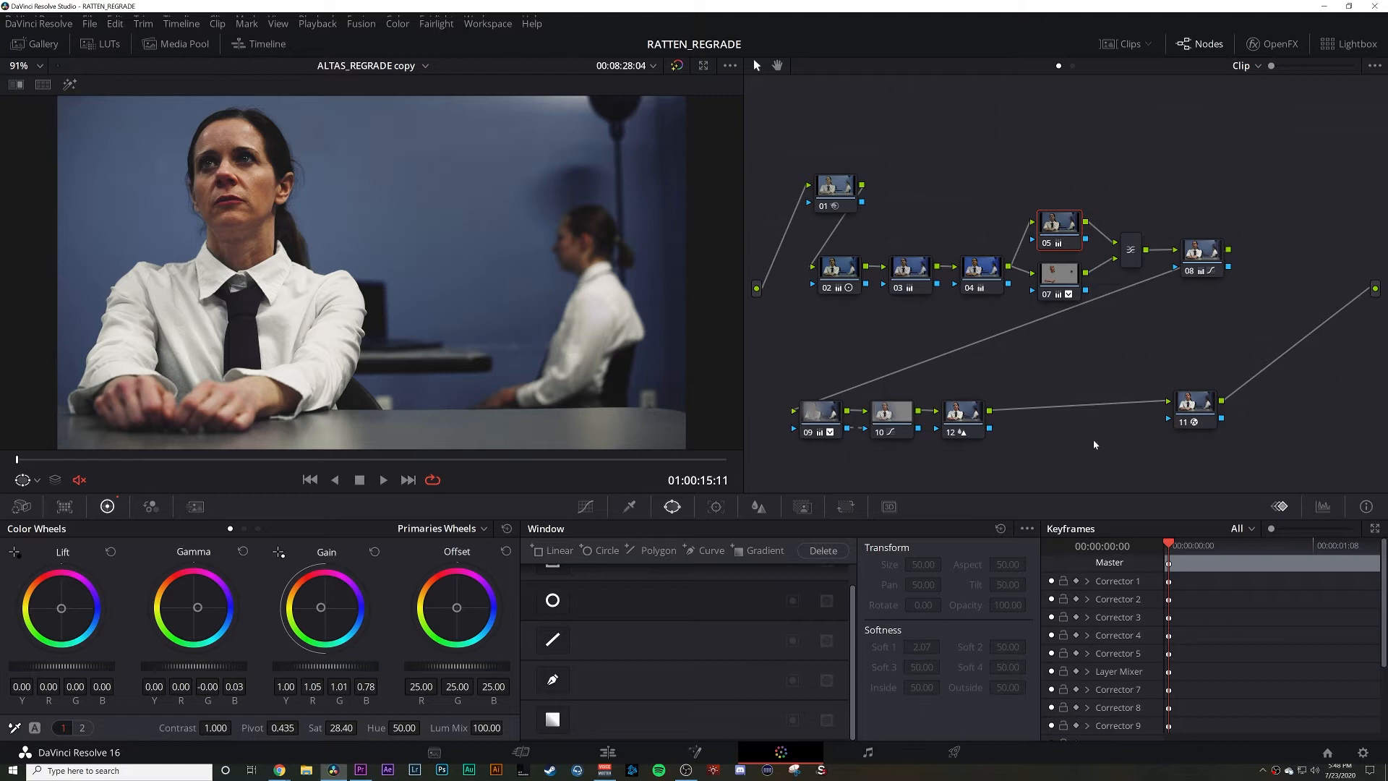
# Select the entire node graph and toggle it to compare the graded and ungraded shot, leaving all nodes disabled.
pyautogui.moveTo(772, 110); pyautogui.dragTo(1236, 432)
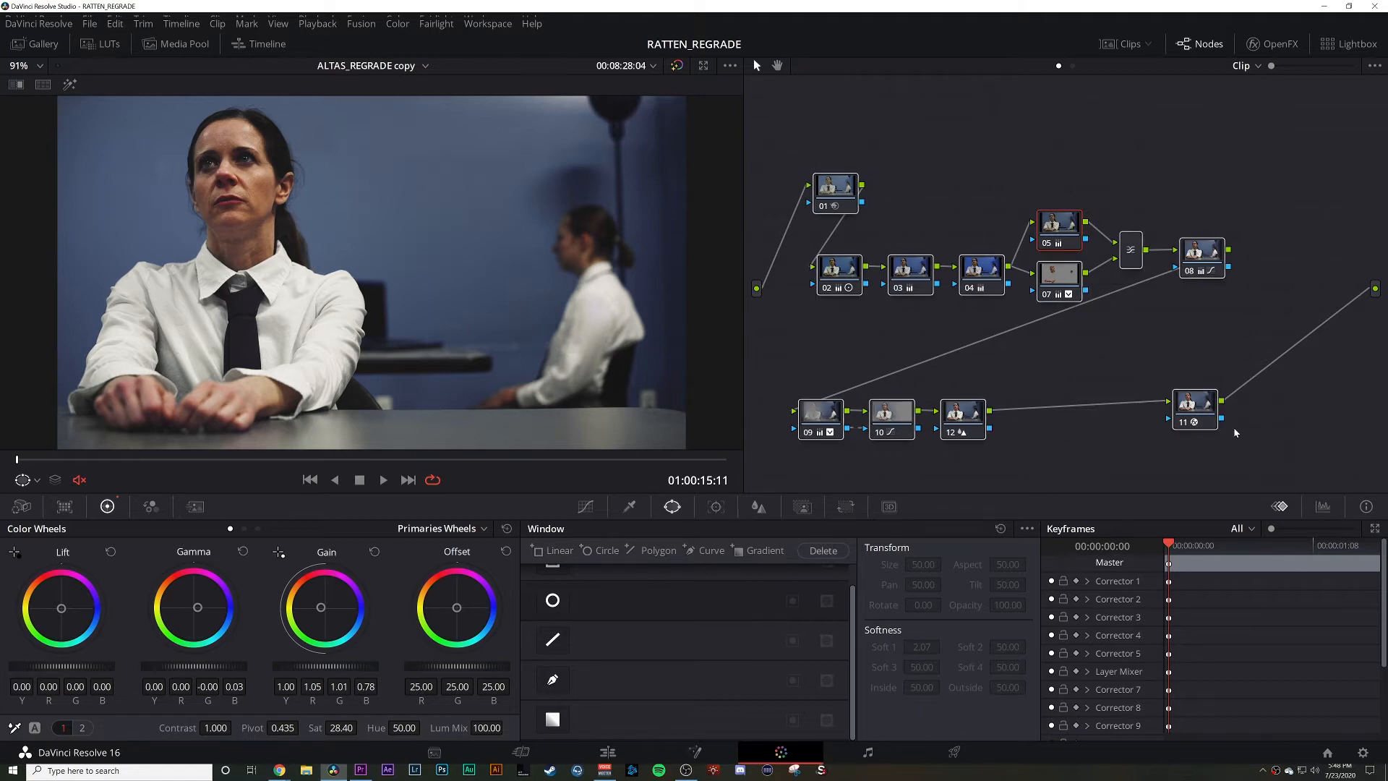
pyautogui.hotkey('ctrl', 'd')
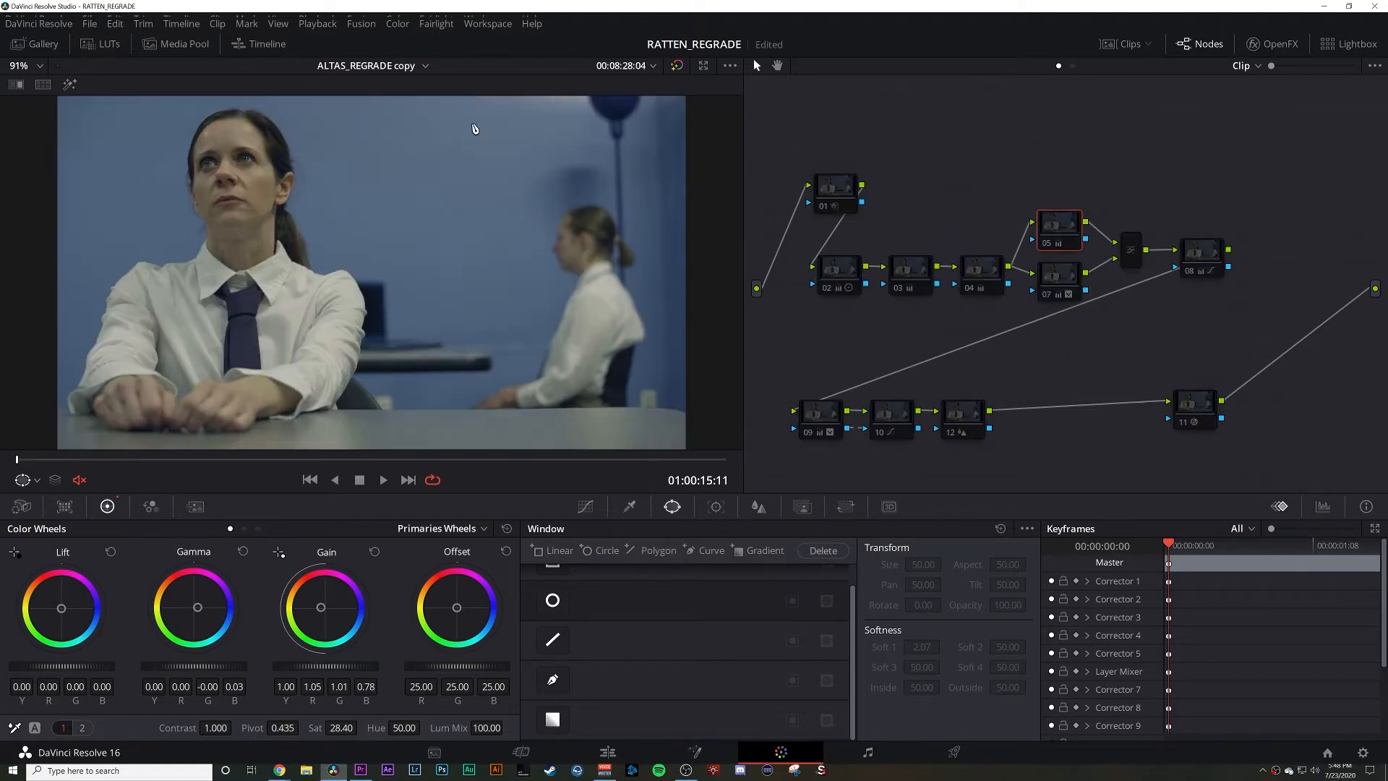
pyautogui.hotkey('ctrl', 'd')
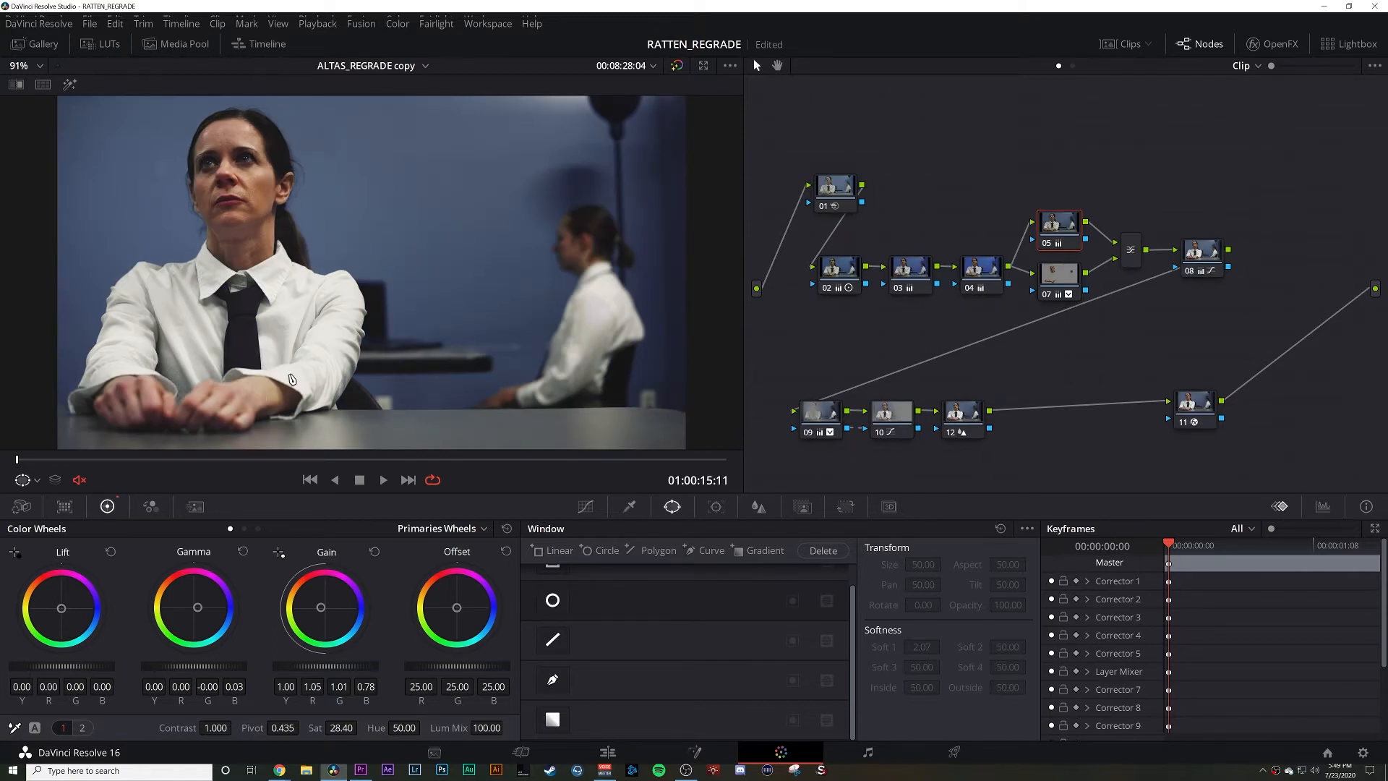
pyautogui.hotkey('ctrl', 'd')
# Enable node 01 and toggle it to compare its effect on the shot, leaving it enabled.
pyautogui.click(847, 180)
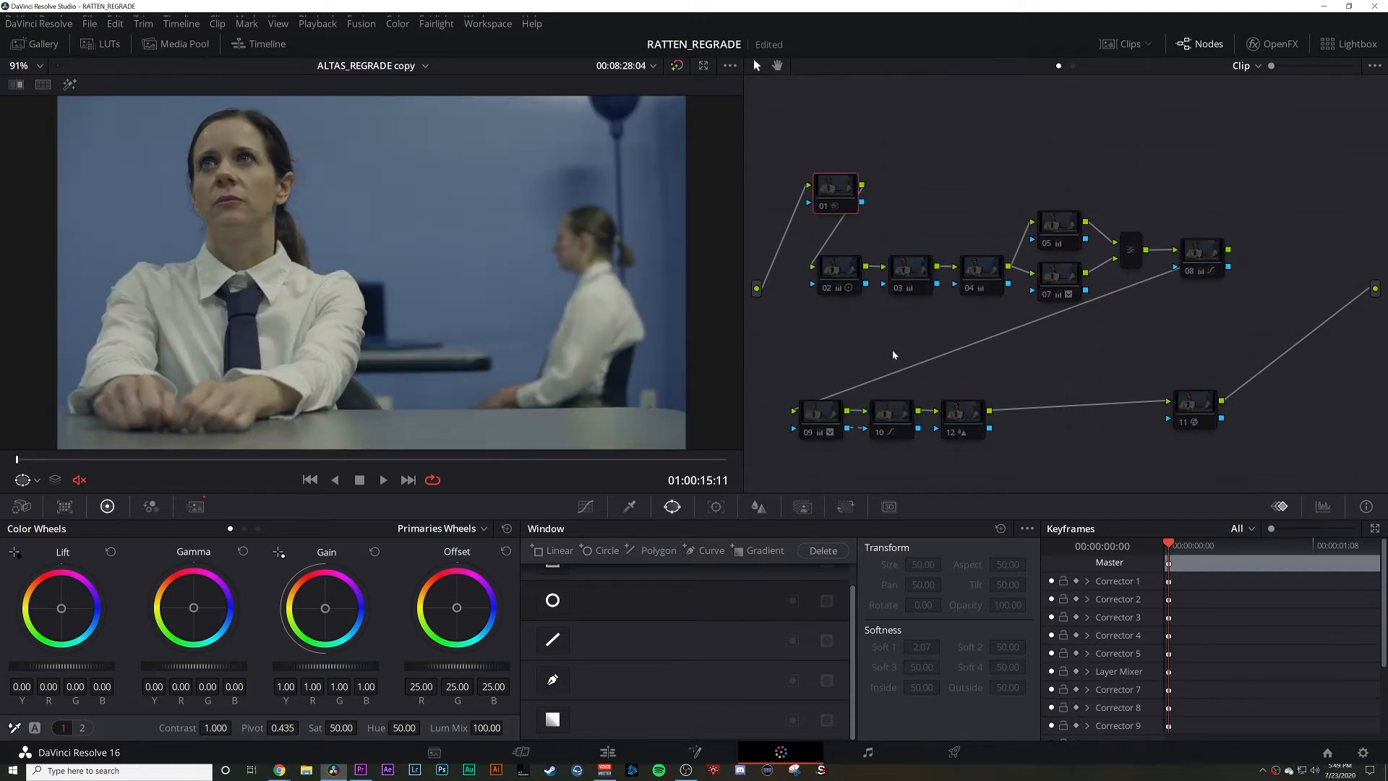
pyautogui.hotkey('ctrl', 'd')
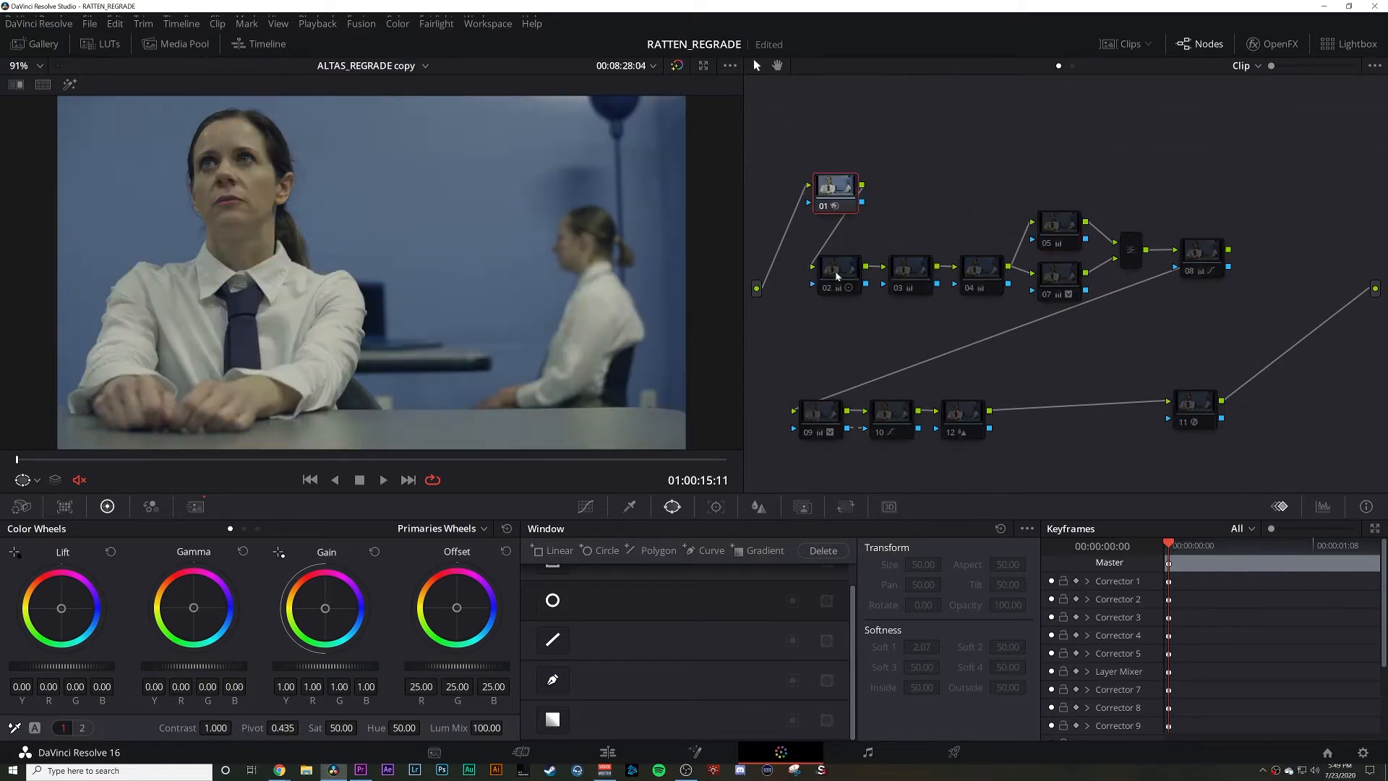
pyautogui.hotkey('ctrl', 'd')
pyautogui.hotkey('ctrl', 'd')
# Enable node 02 and display the Parade scope for checking the contrast adjustment.
pyautogui.click(842, 273)
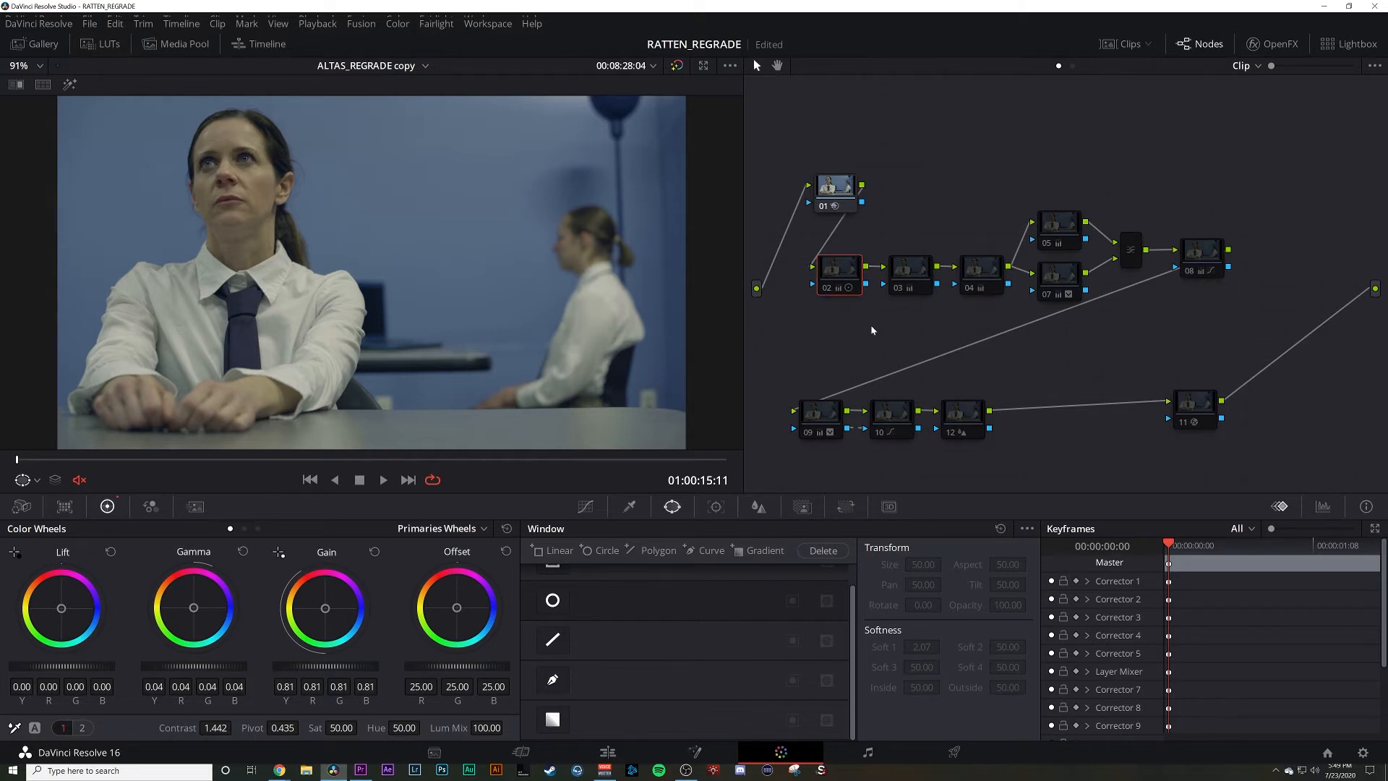
pyautogui.hotkey('ctrl', 'd')
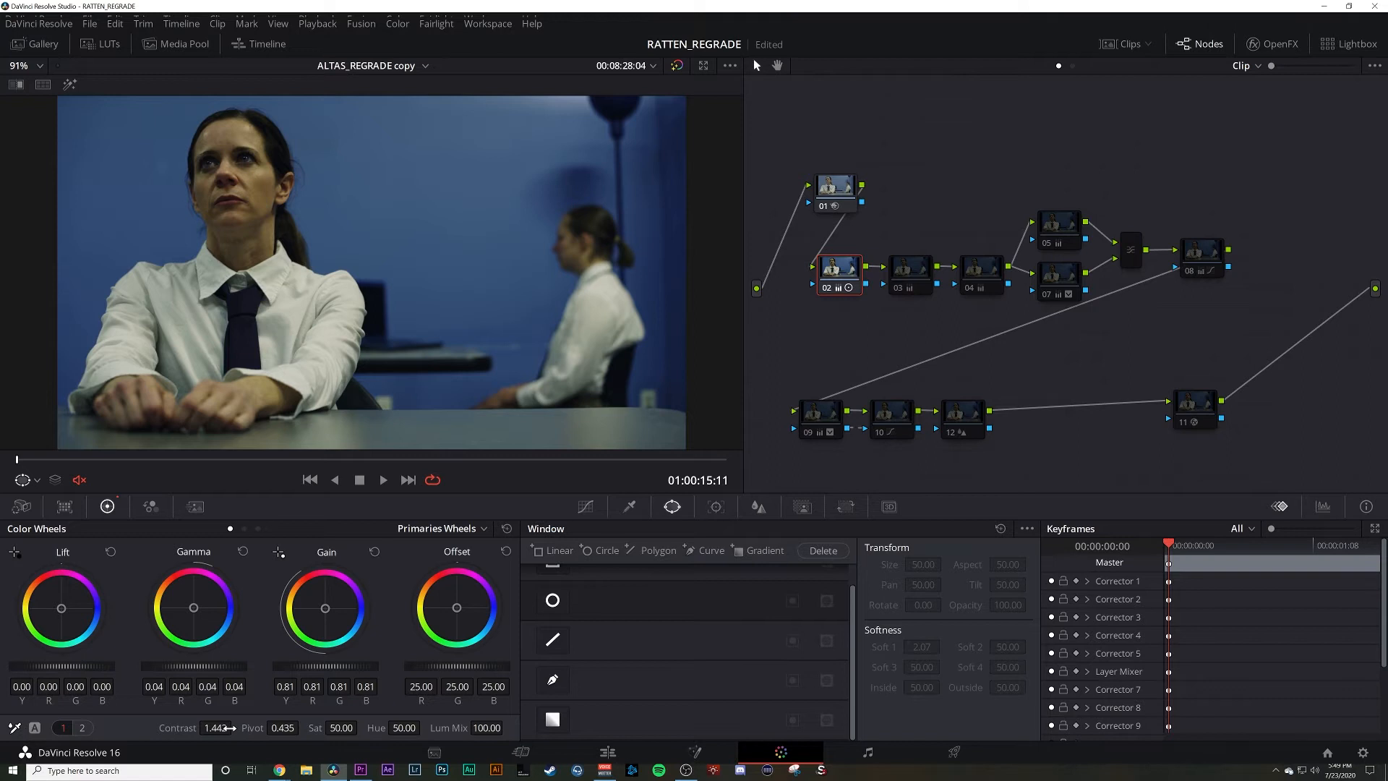
pyautogui.click(1322, 506)
pyautogui.click(1348, 530)
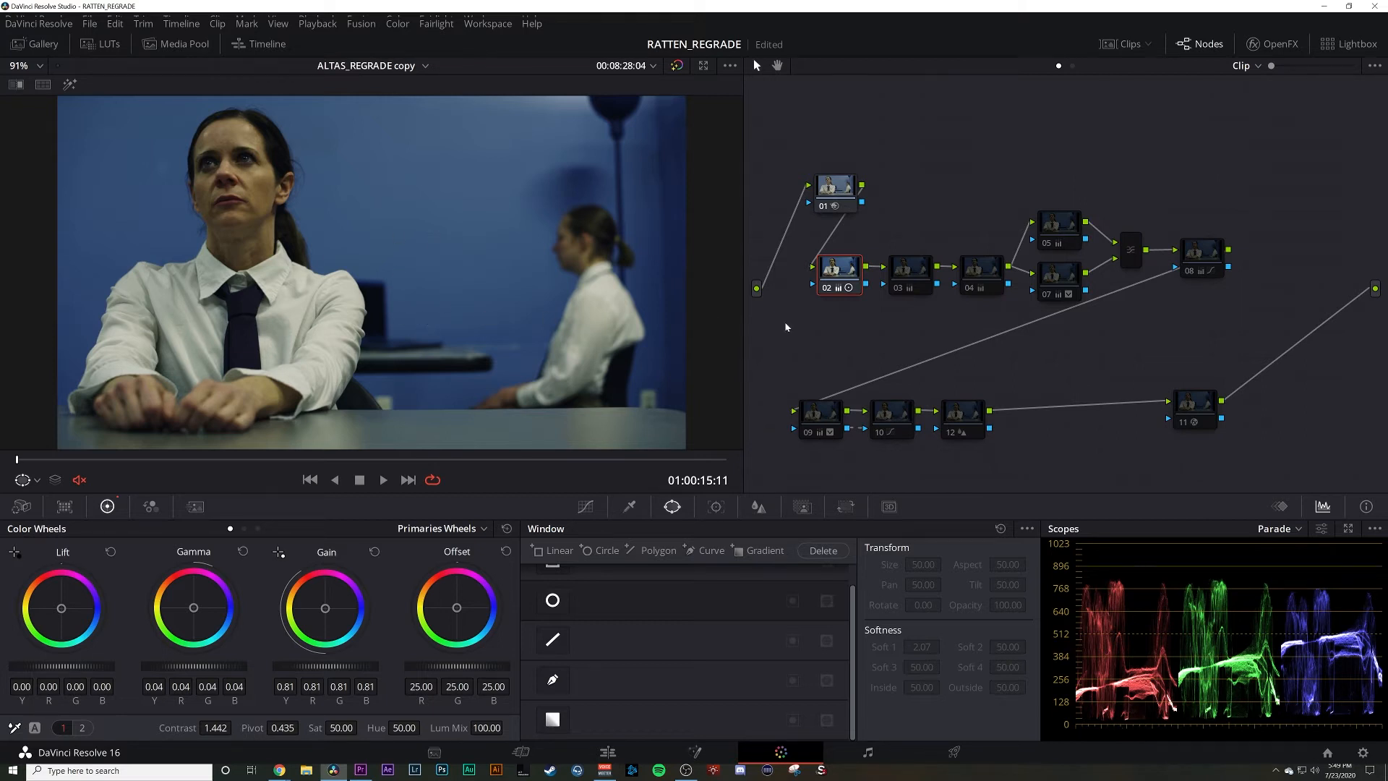
# Enable nodes 03 and 04 plus the parallel nodes 05 and 07 with their layer mixer, leaving node 05 selected.
pyautogui.click(915, 273)
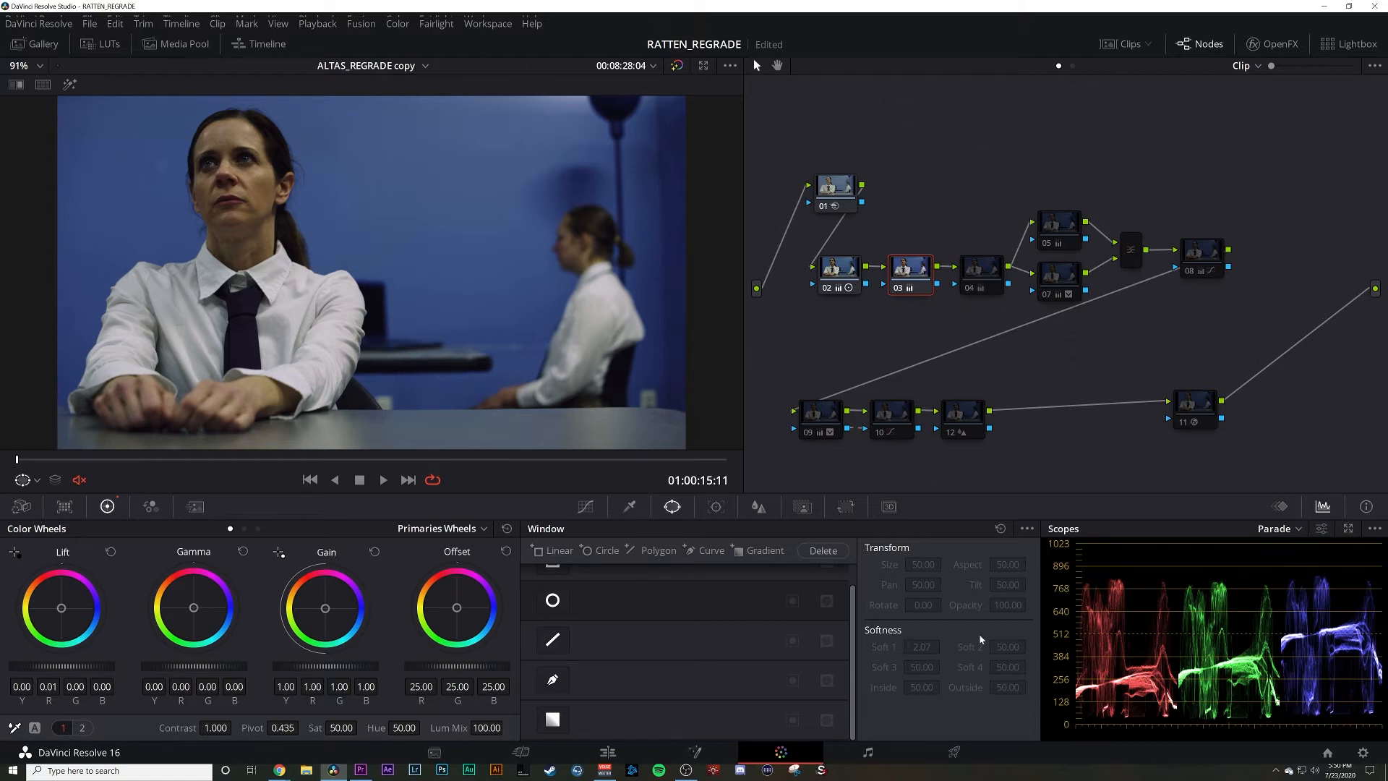
pyautogui.hotkey('ctrl', 'd')
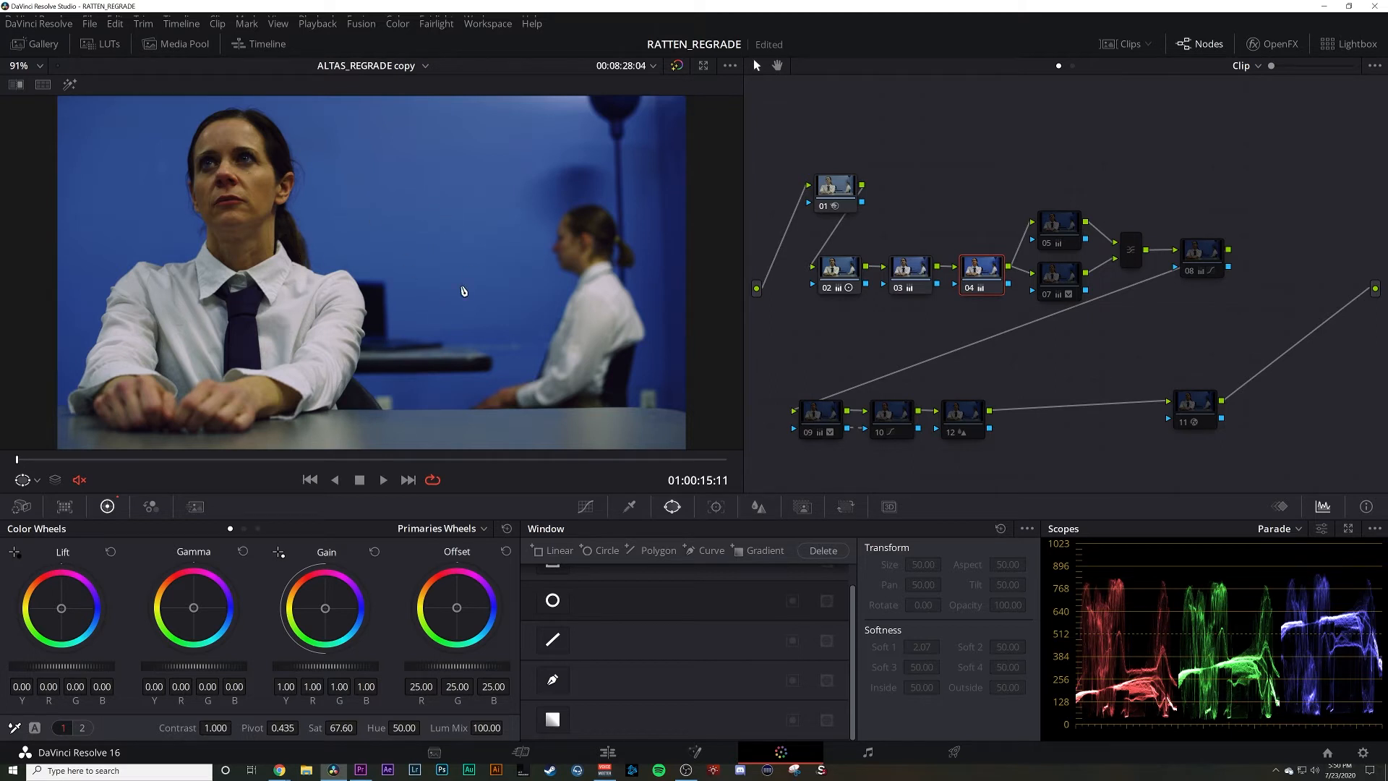
pyautogui.moveTo(1075, 164); pyautogui.dragTo(1121, 309)
pyautogui.click(1125, 262)
pyautogui.hotkey('ctrl', 'd')
pyautogui.click(1065, 249)
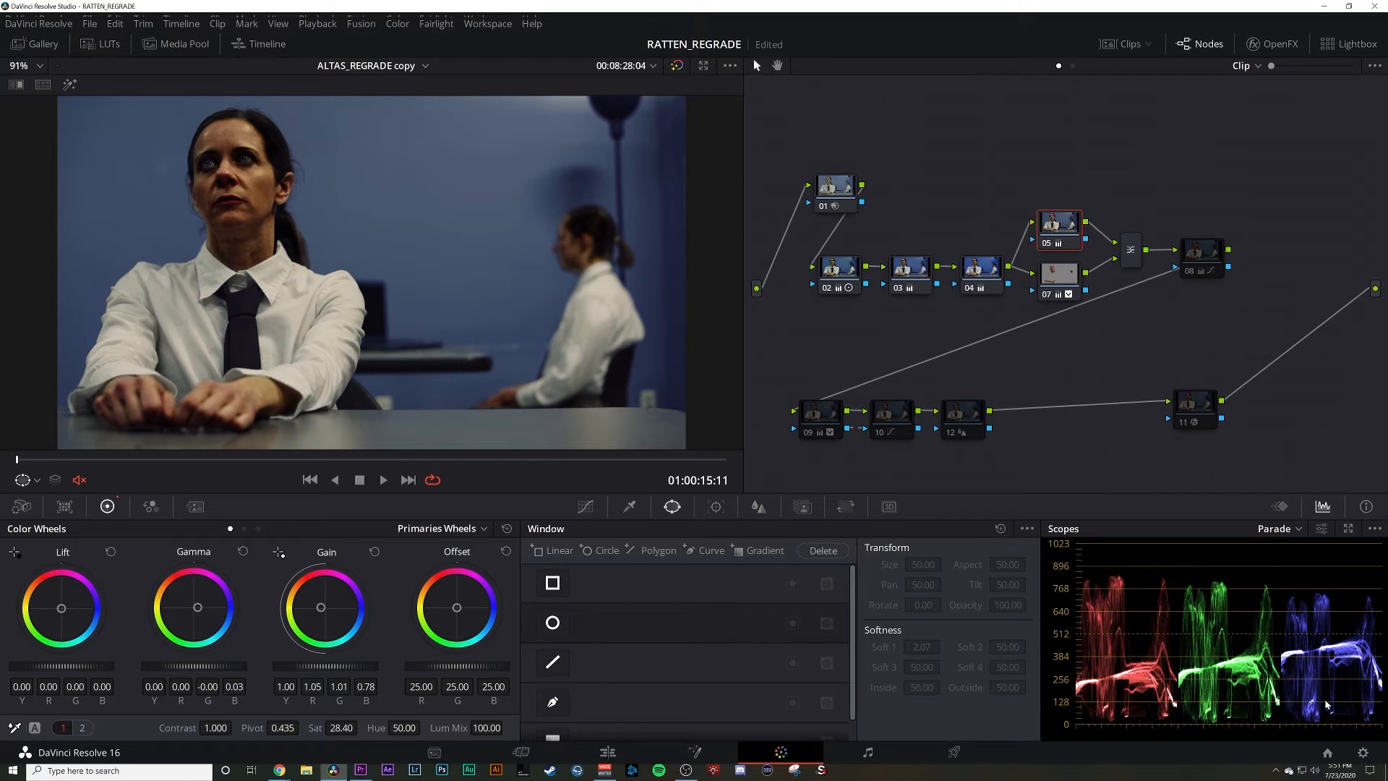
# Examine node 07's isolated skin selection using Highlight and the Vectorscope, and turn Highlight back off.
pyautogui.click(1063, 278)
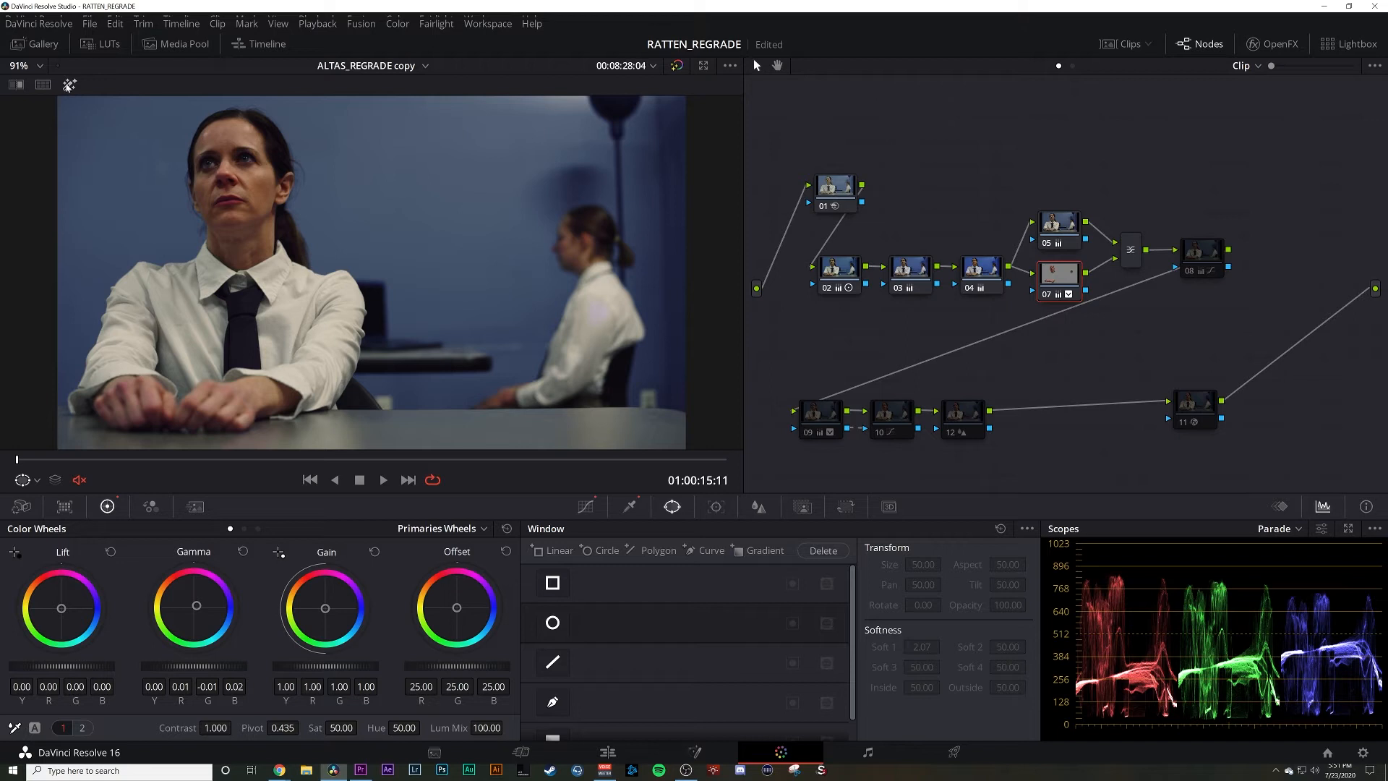
pyautogui.click(69, 85)
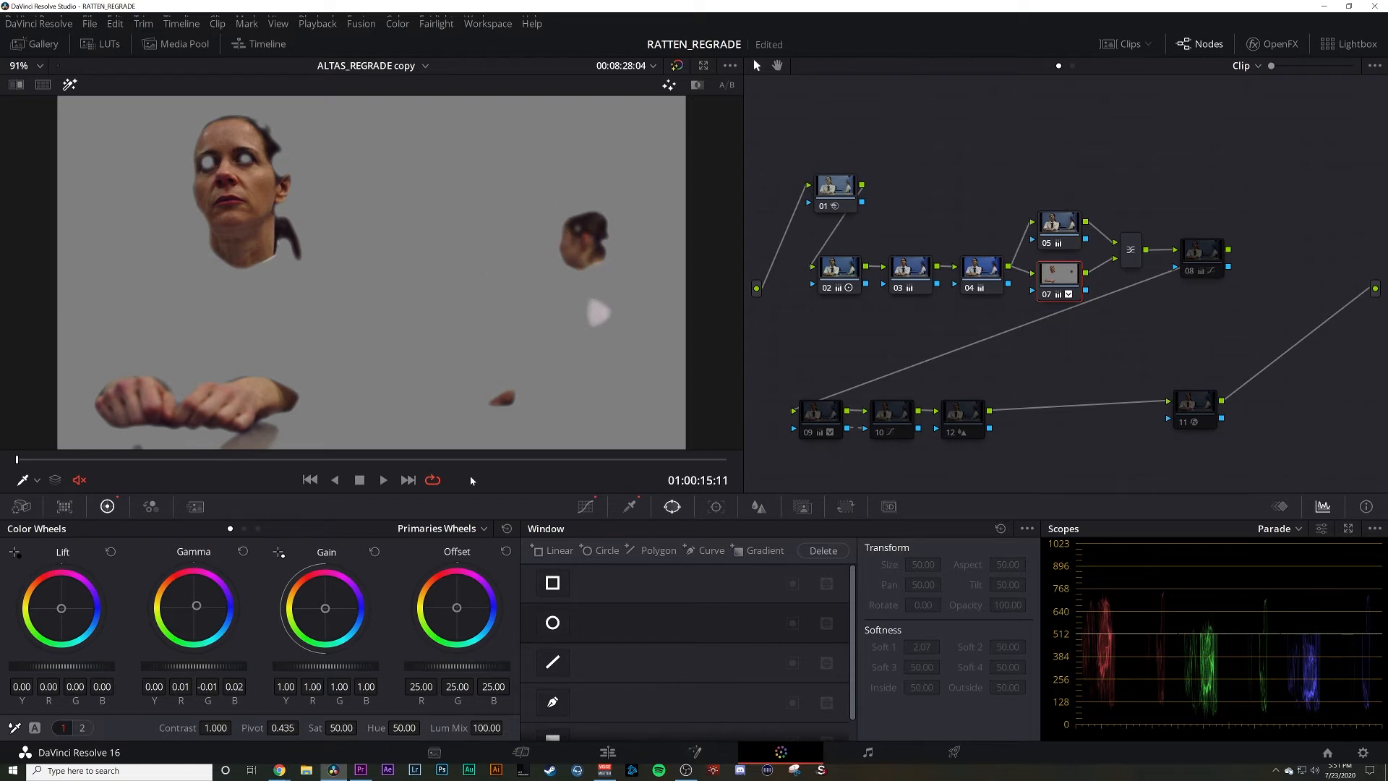
pyautogui.click(1299, 579)
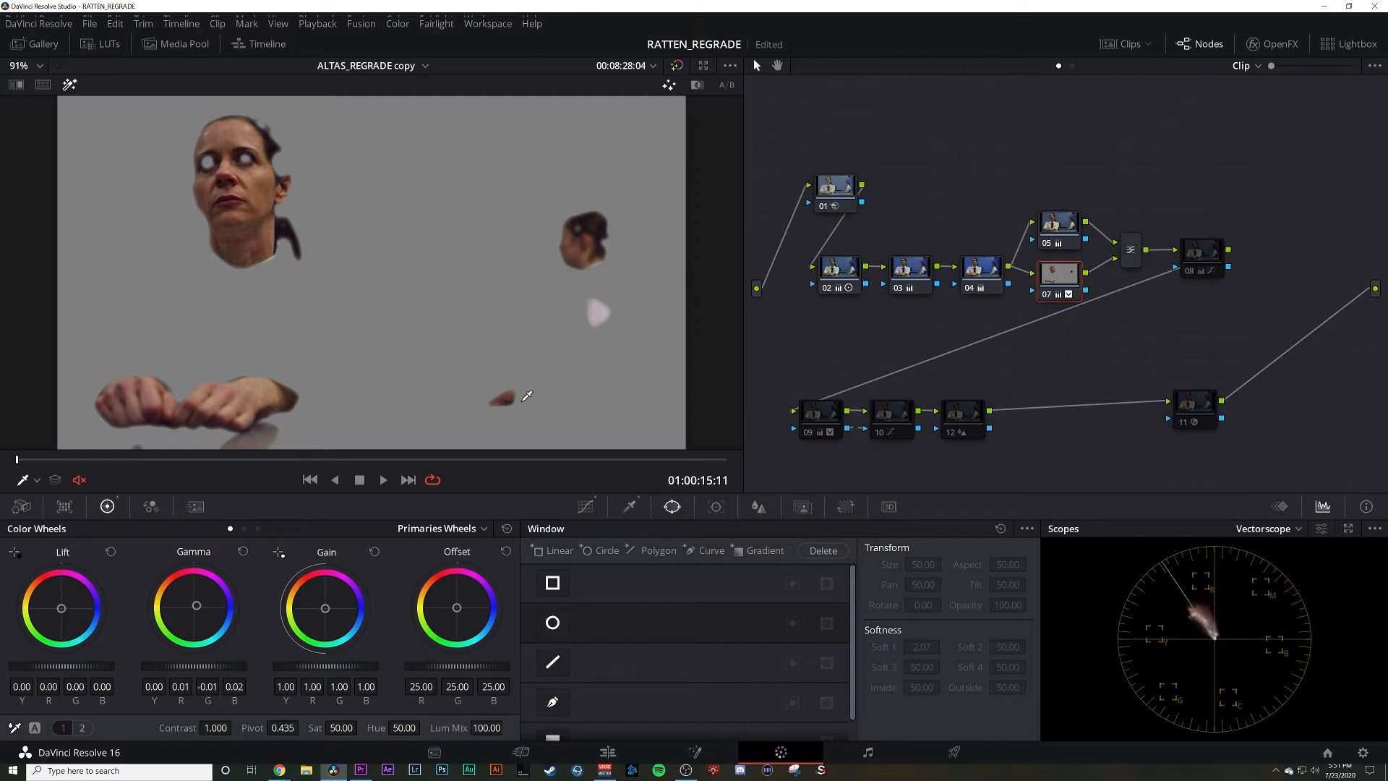
pyautogui.click(69, 85)
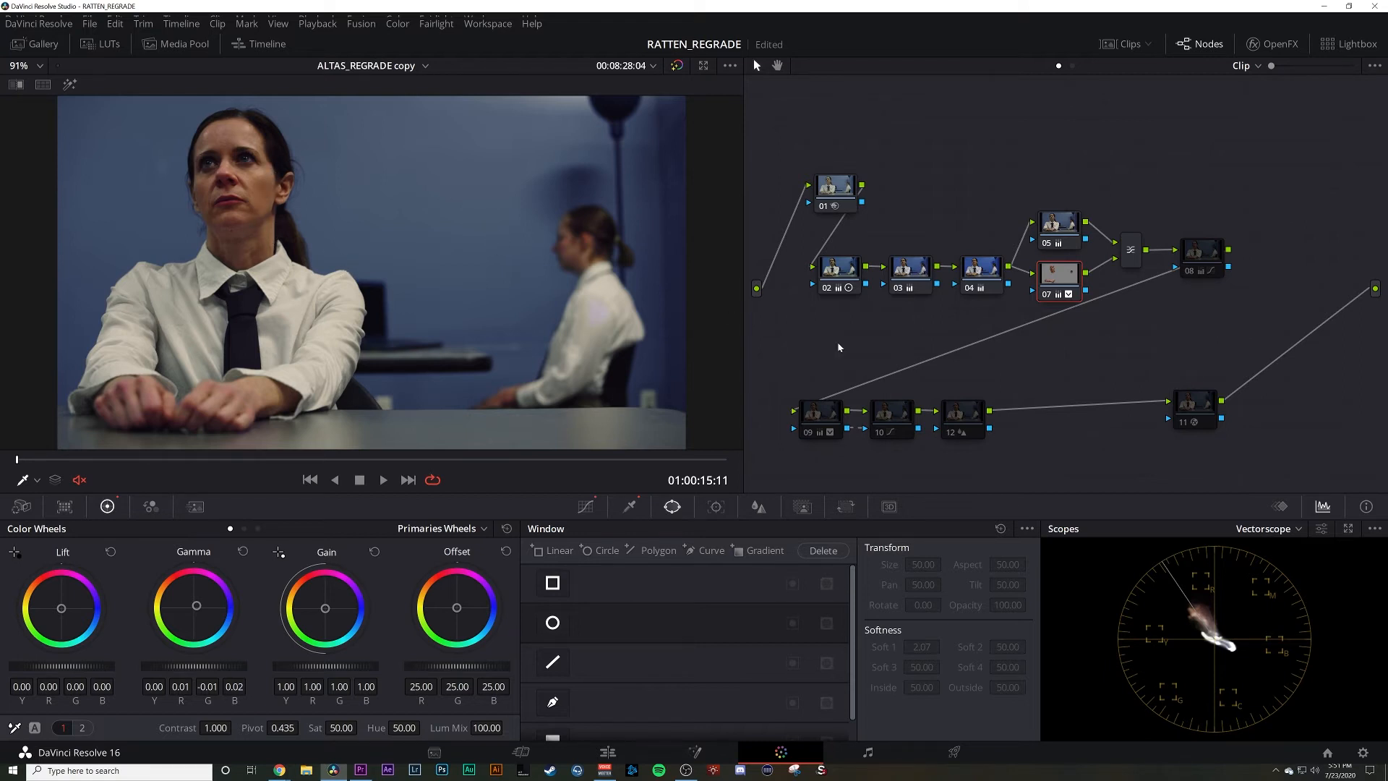
# Enable nodes 08, 09 and 10, and slightly lower the midpoint of node 09's custom curve.
pyautogui.click(1208, 273)
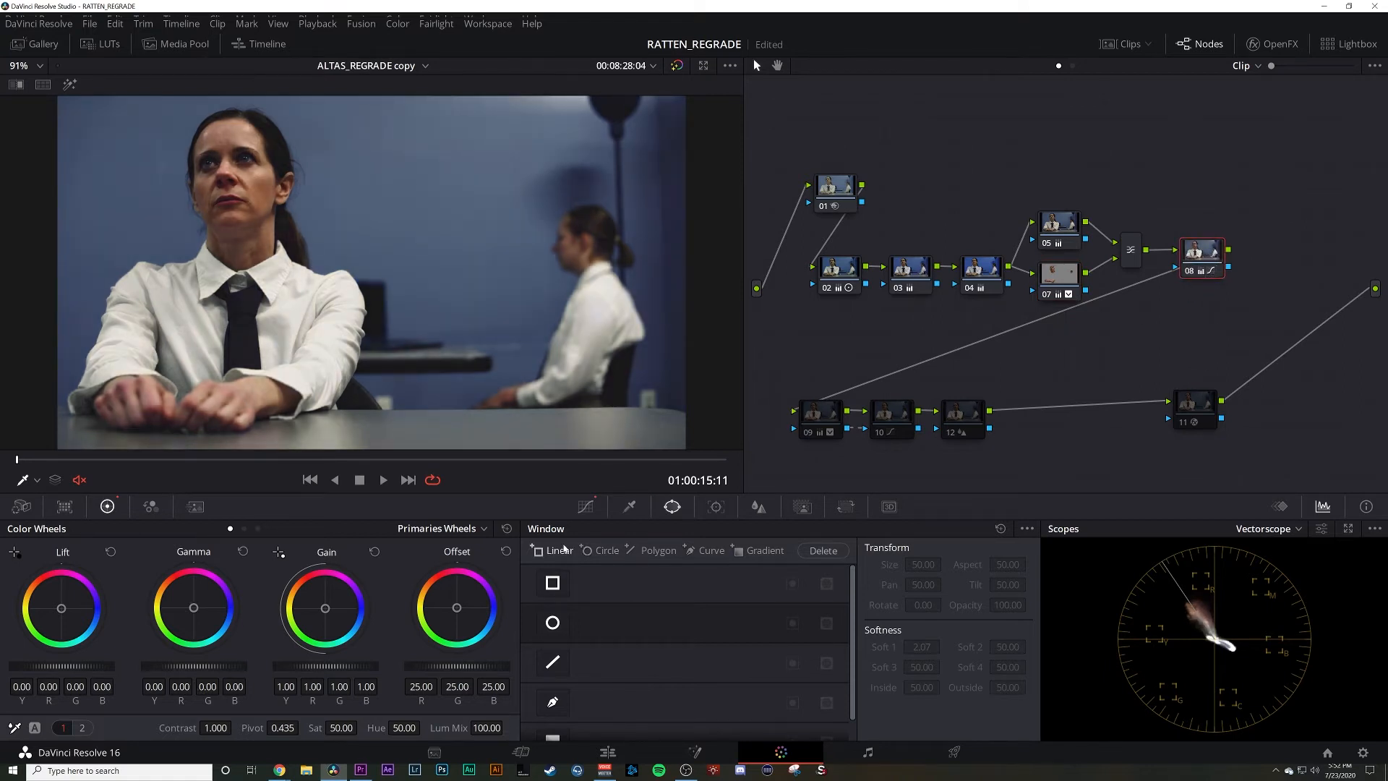
pyautogui.click(588, 505)
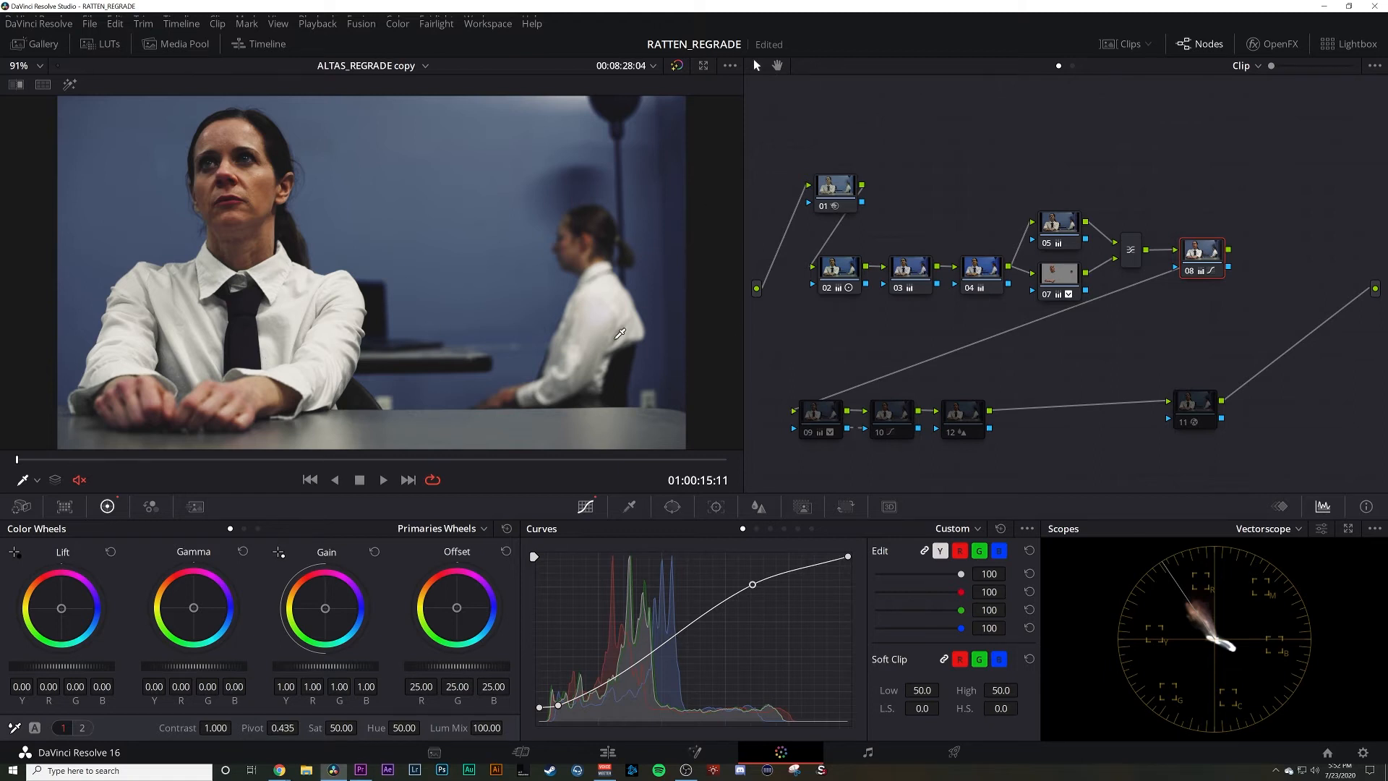
pyautogui.click(821, 414)
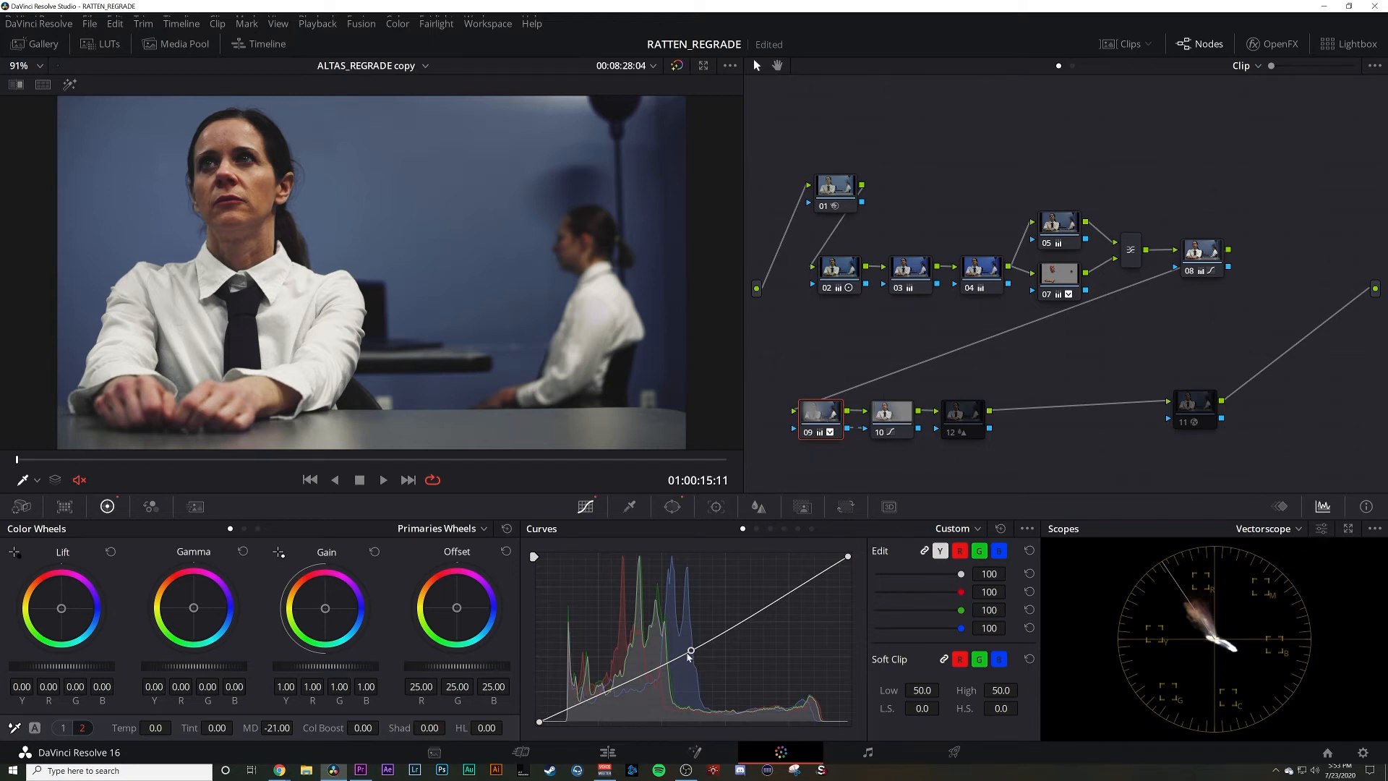
pyautogui.moveTo(691, 650); pyautogui.dragTo(693, 657)
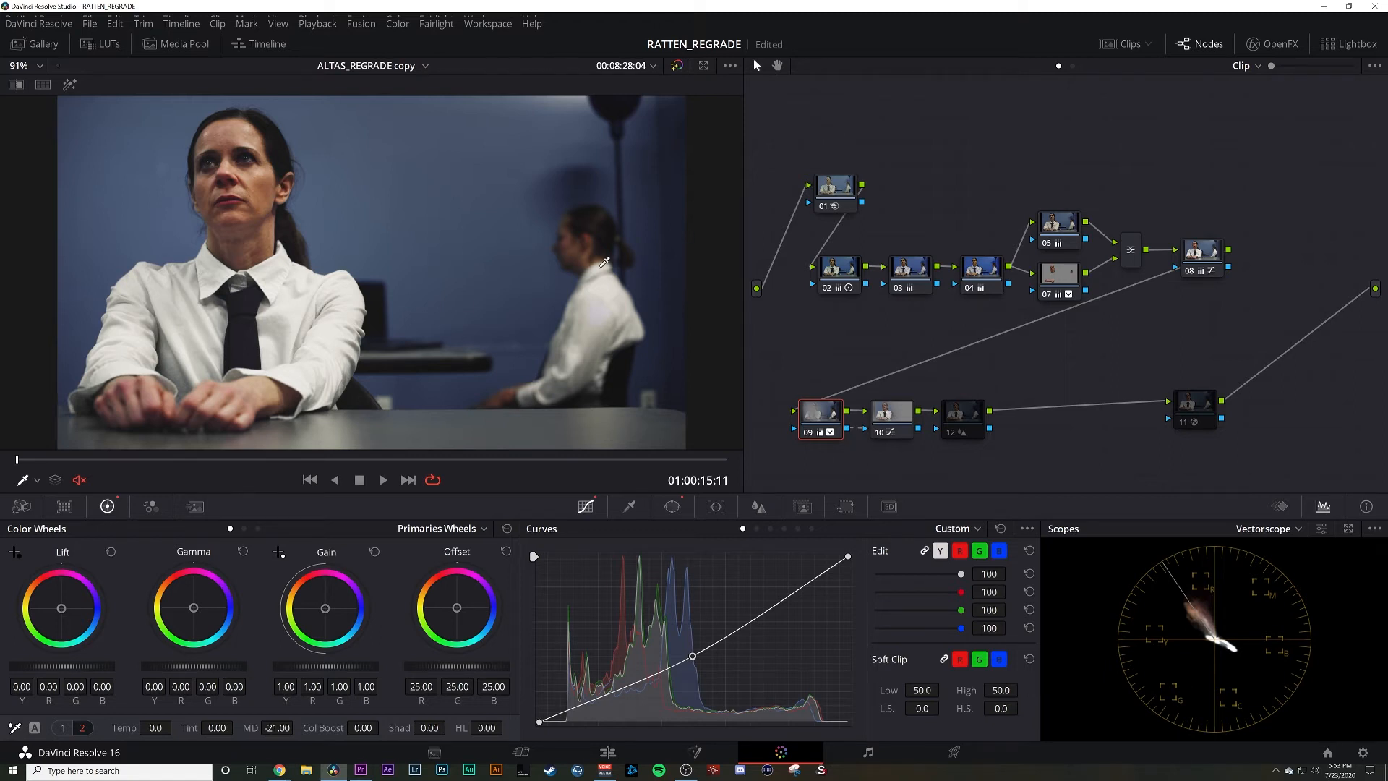
# Enable the remaining nodes 12 and 11, and toggle node 10 to compare its curve adjustment, leaving it enabled.
pyautogui.click(897, 419)
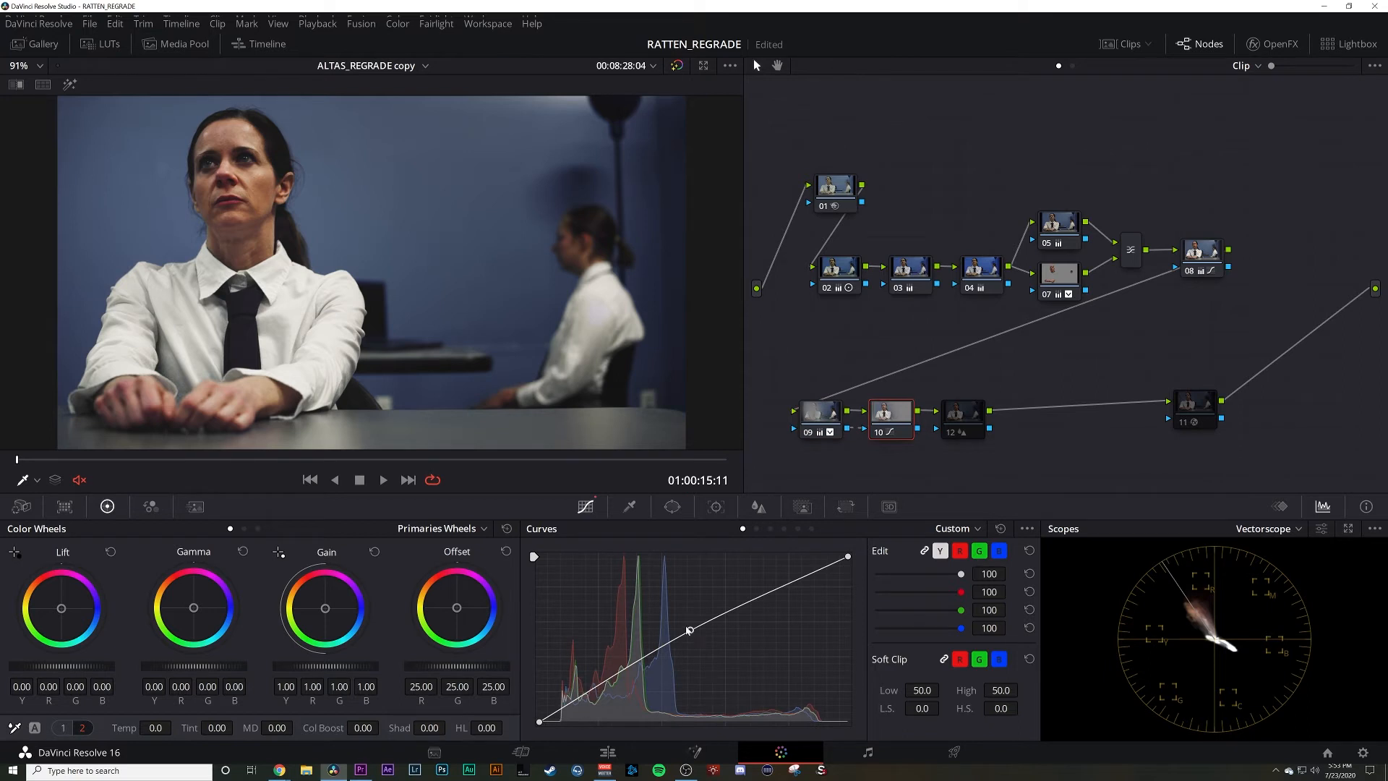
pyautogui.hotkey('alt', 'd')
pyautogui.hotkey('alt', 'd')
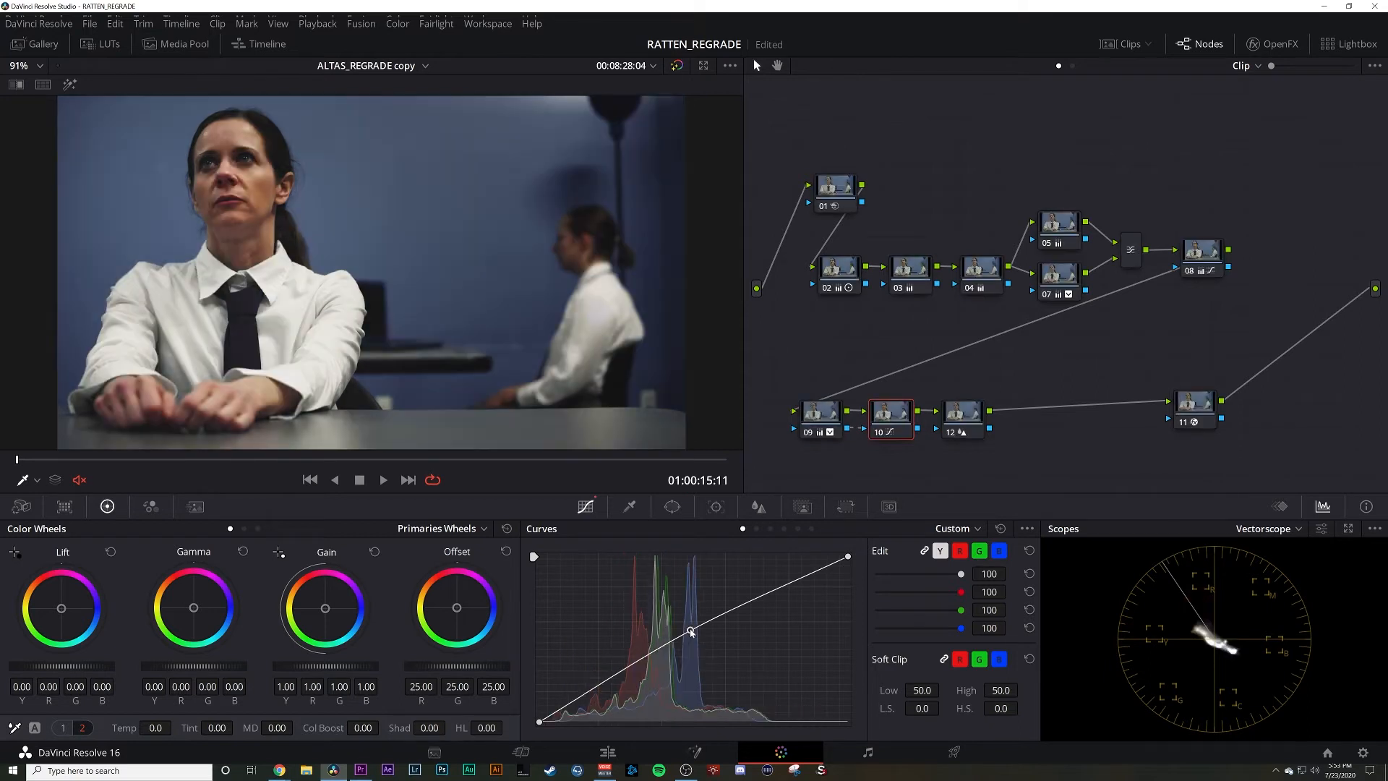
pyautogui.hotkey('ctrl', 'd')
pyautogui.hotkey('ctrl', 'd')
pyautogui.hotkey('ctrl', 'd')
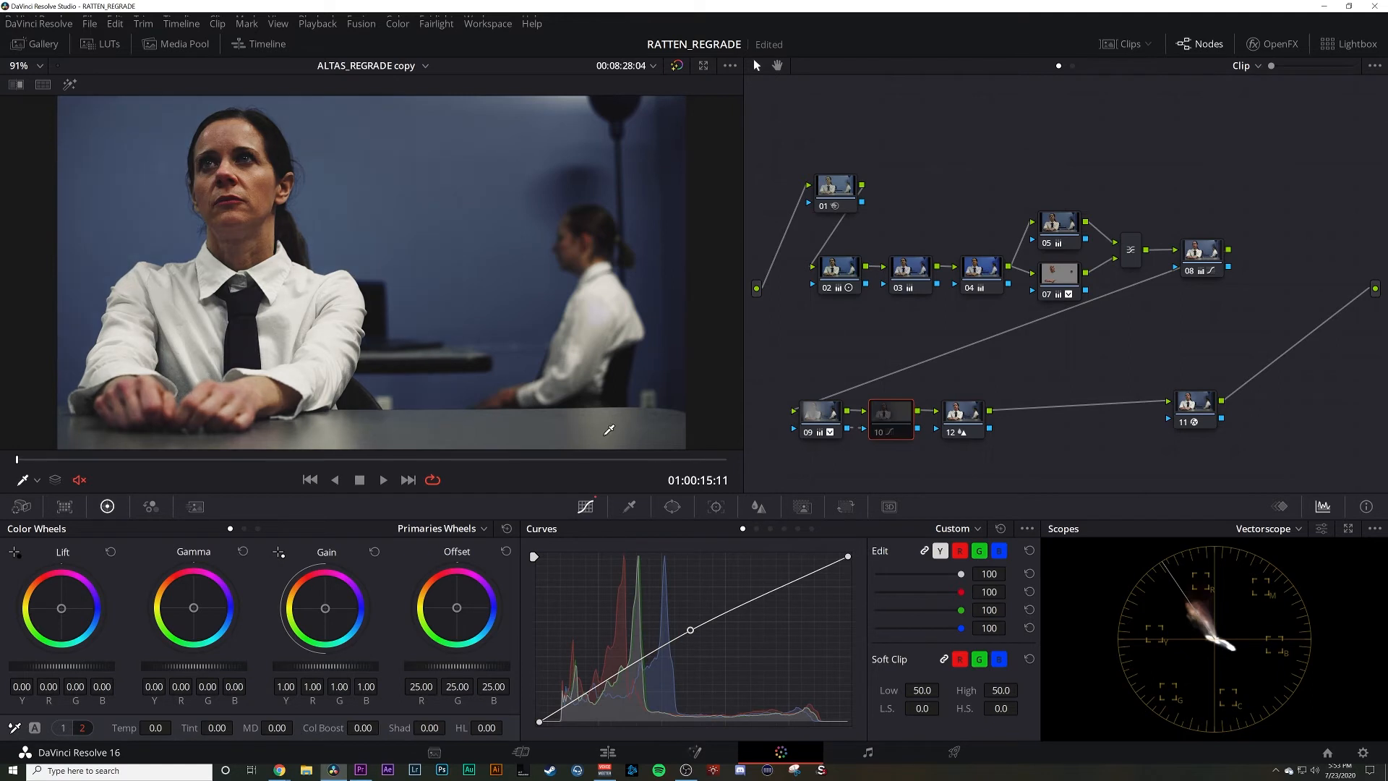
pyautogui.hotkey('ctrl', 'd')
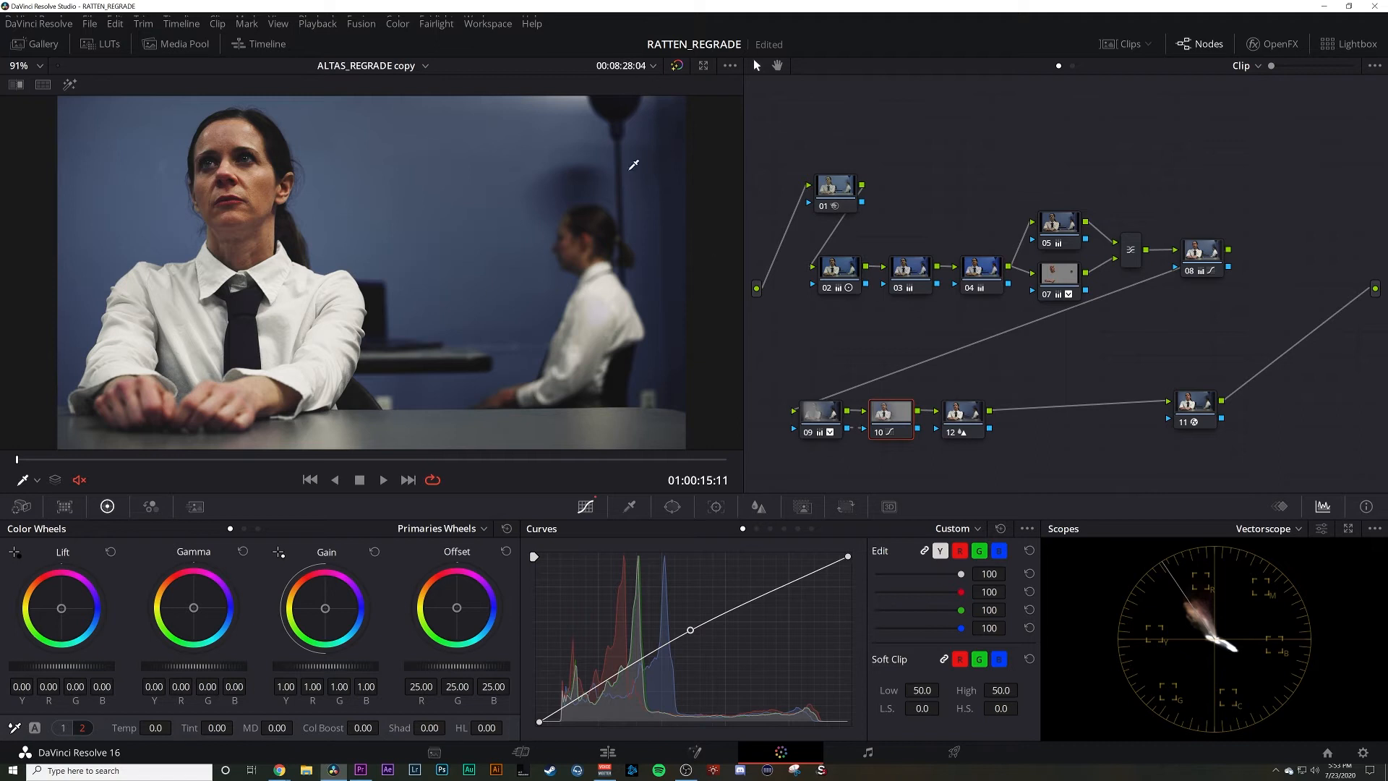
# Inspect node 12's Blur settings and compare the image with node 11 off and on at close range.
pyautogui.click(957, 412)
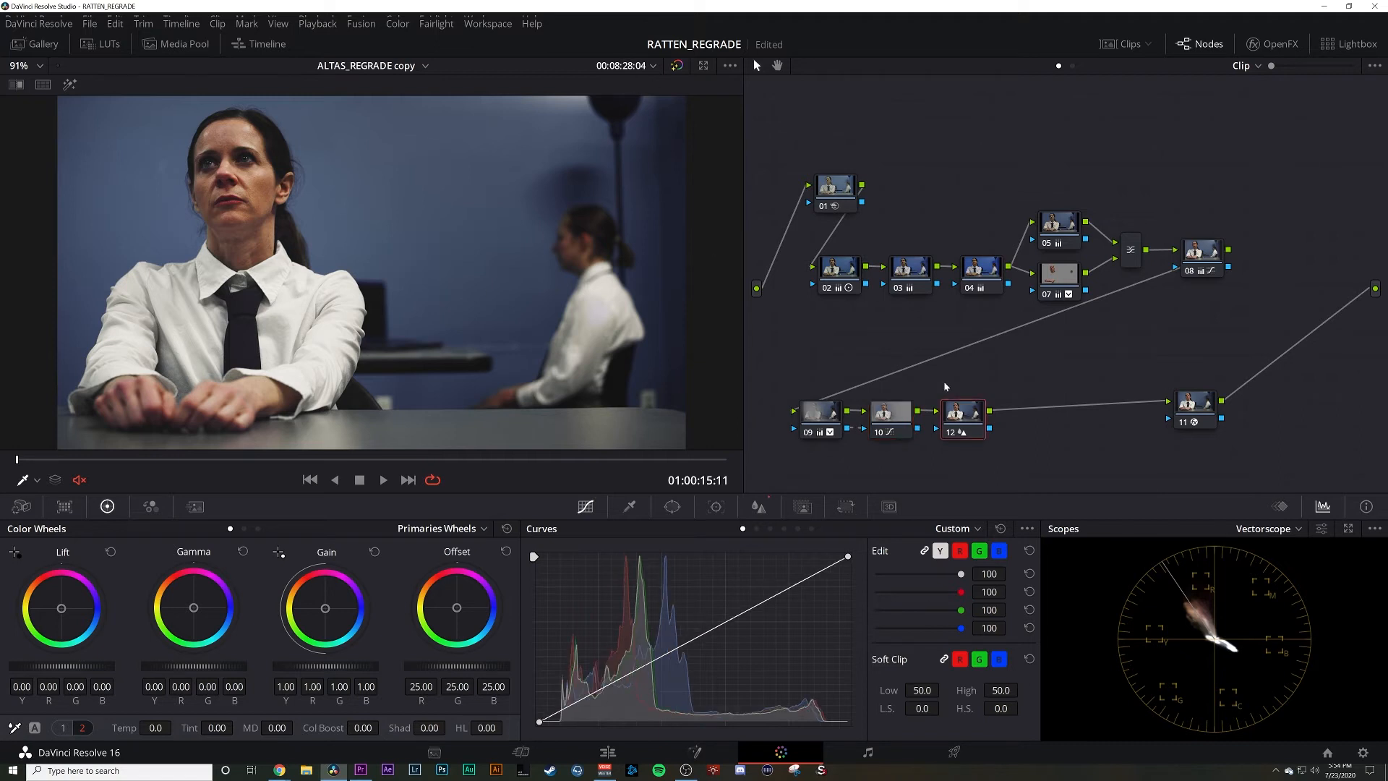
pyautogui.click(758, 506)
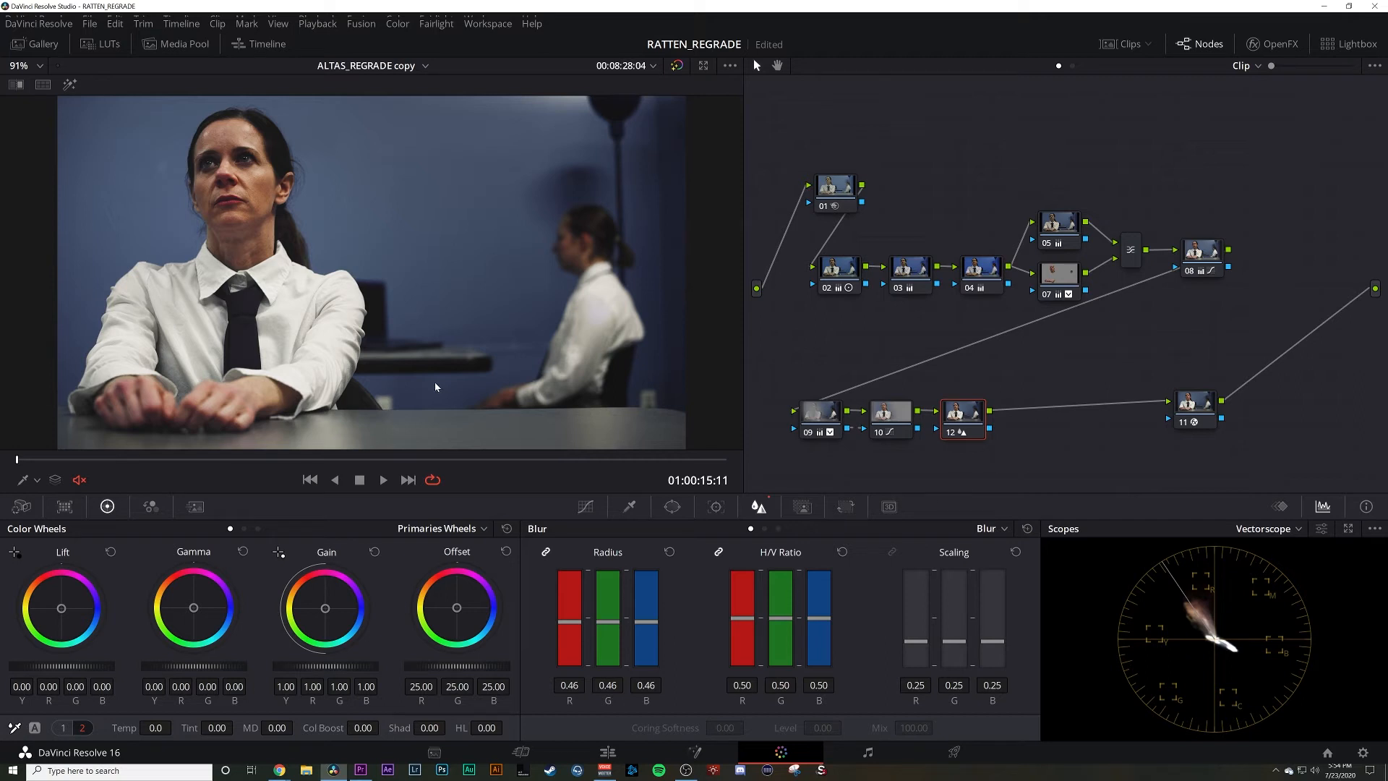
pyautogui.click(1210, 411)
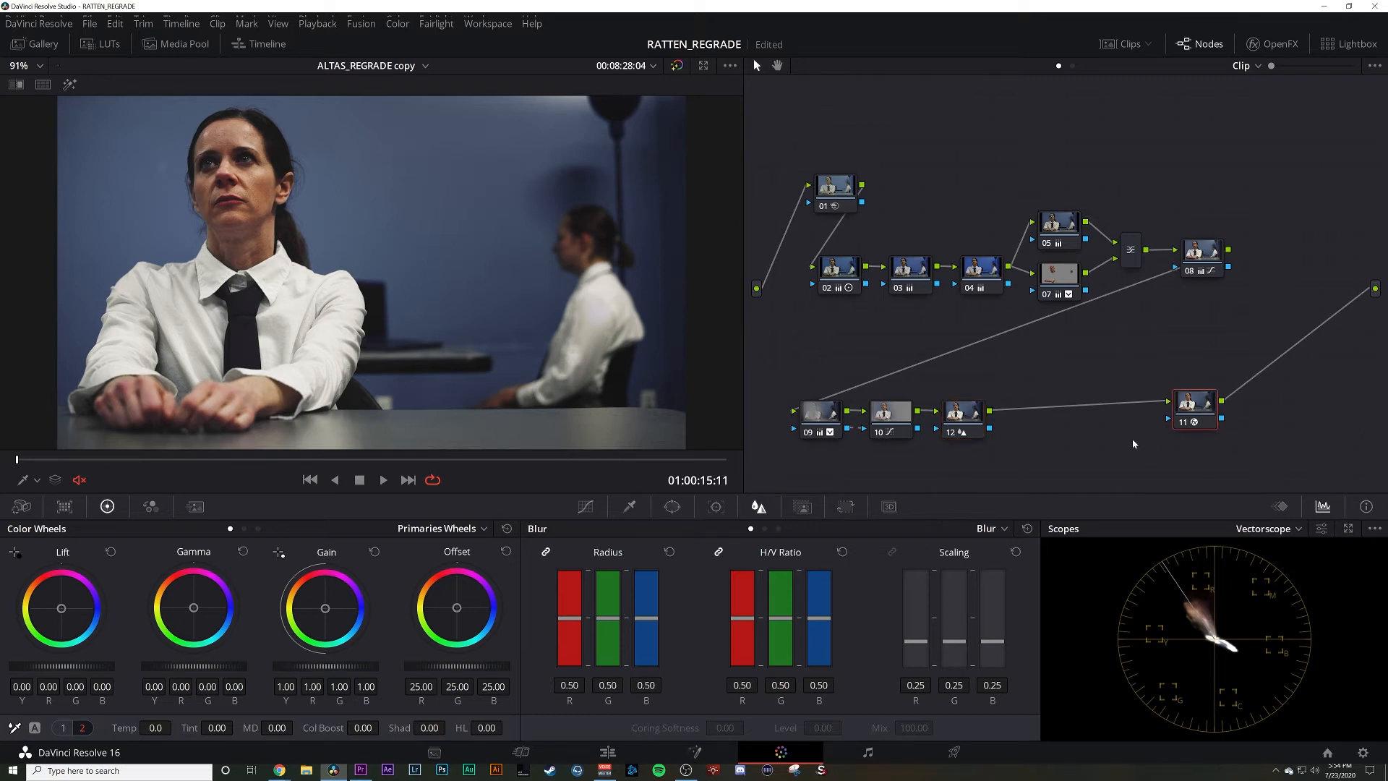
pyautogui.scroll(8, 461, 275)
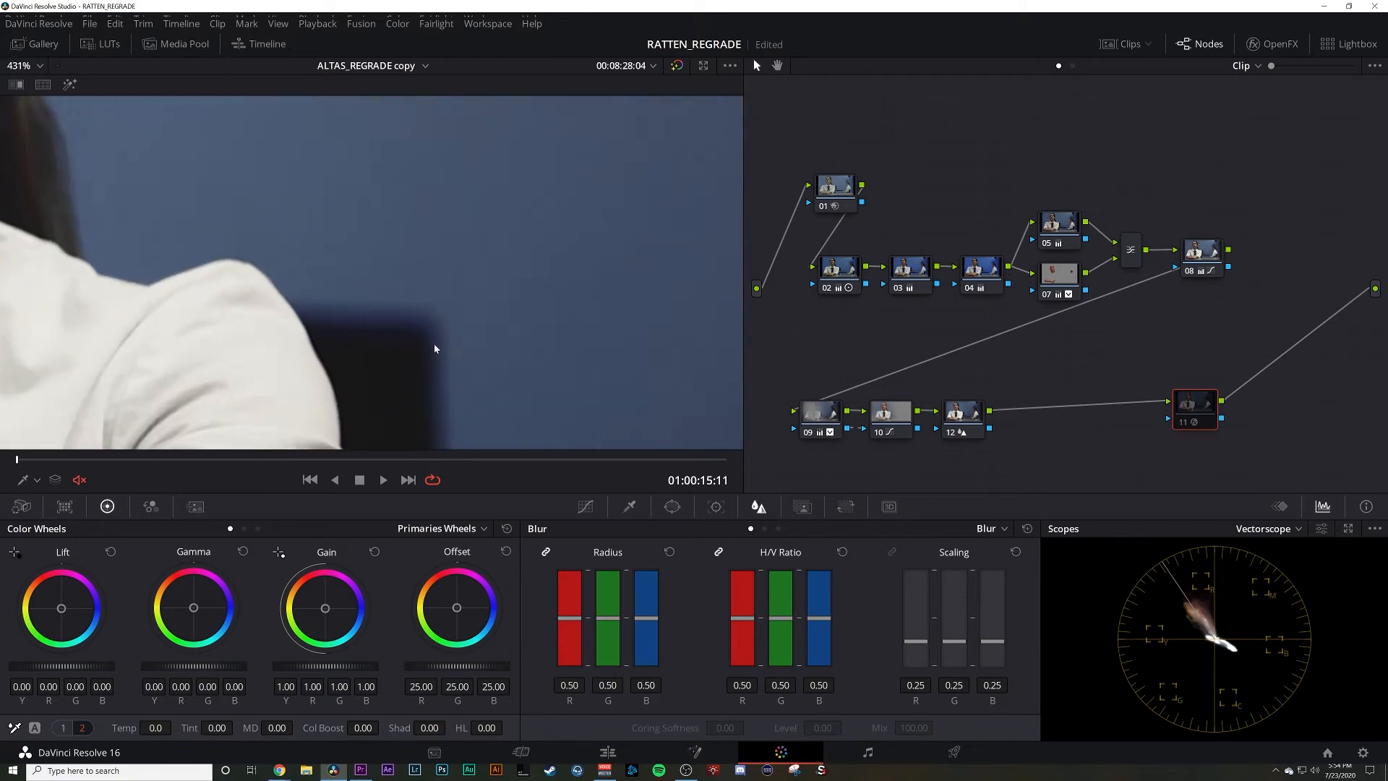
pyautogui.scroll(3, 435, 348)
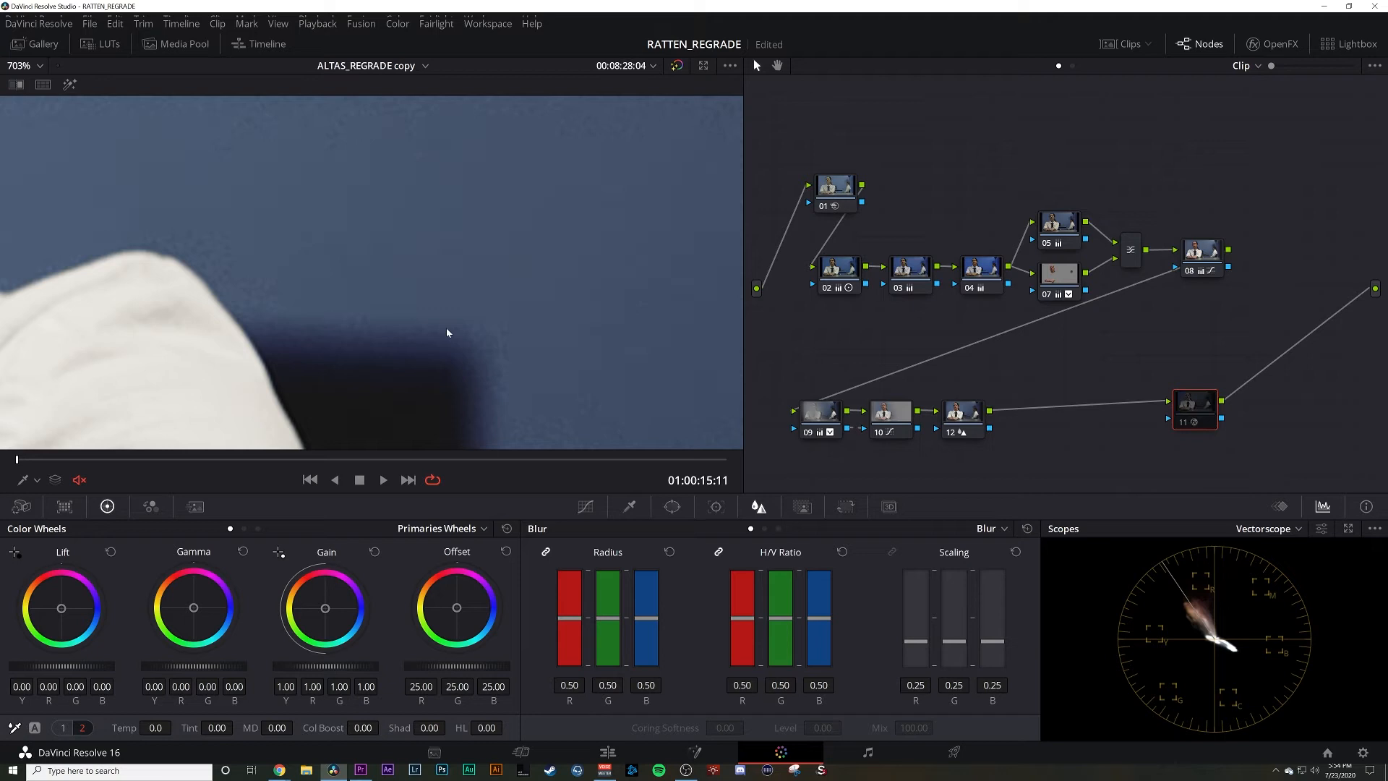
pyautogui.scroll(-12, 450, 331)
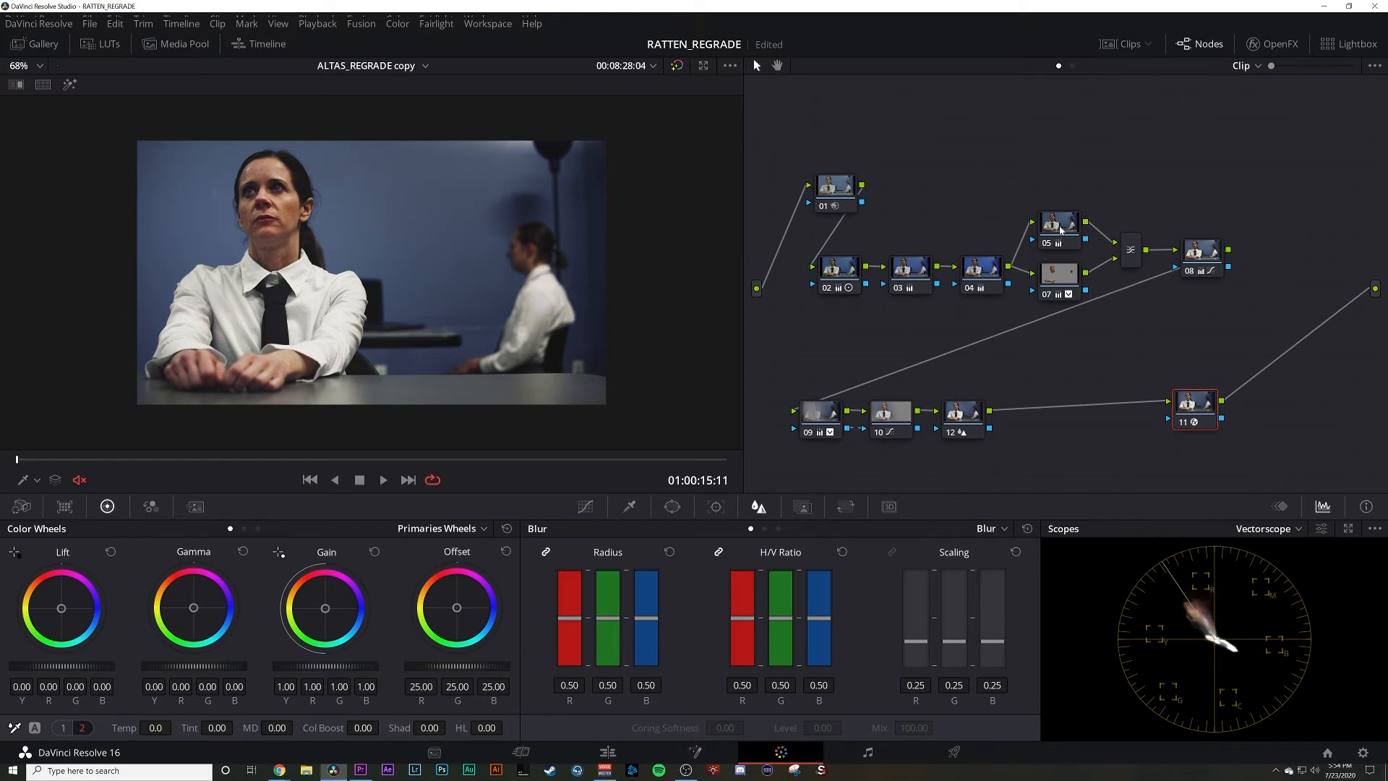
# Toggle nodes 05 and 07 with their layer mixer to compare the shot with and without them.
pyautogui.moveTo(1056, 183); pyautogui.dragTo(1125, 325)
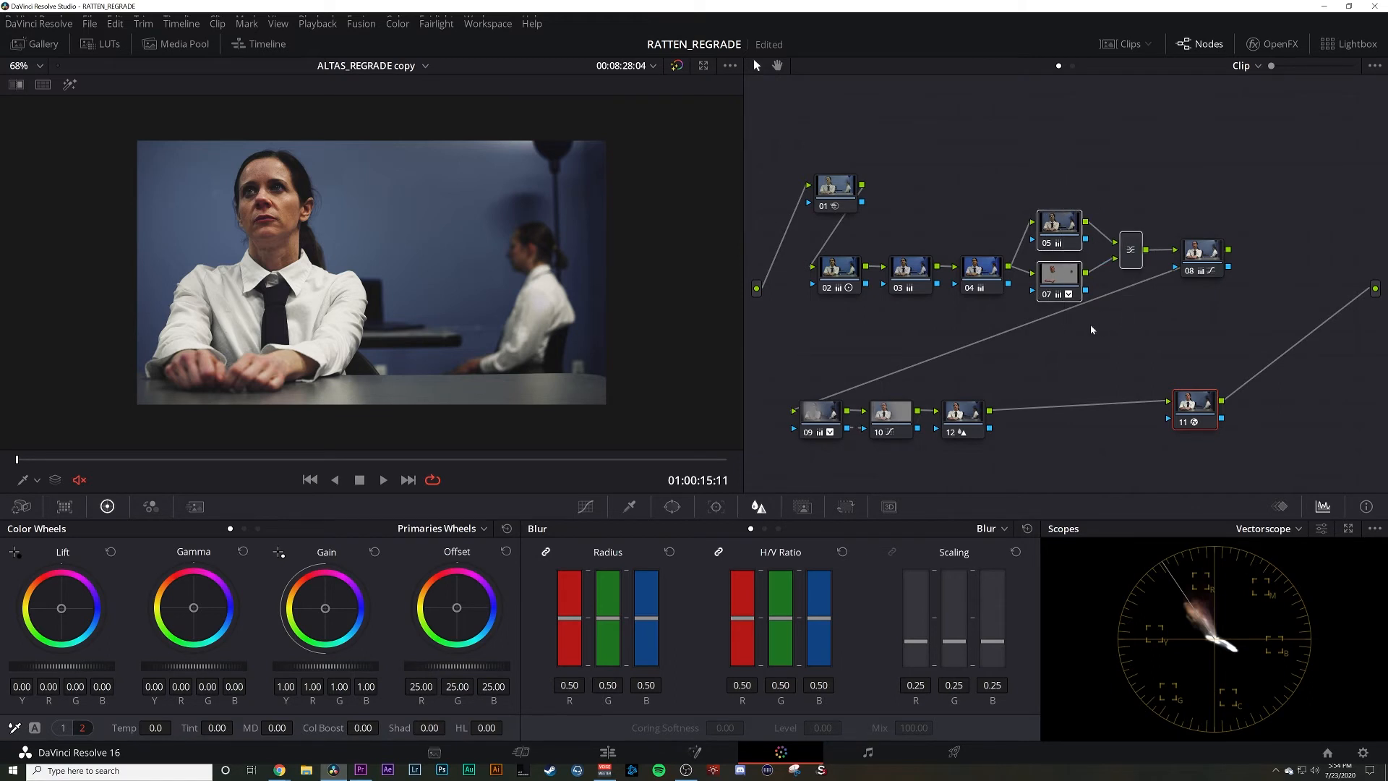
pyautogui.click(1060, 277)
pyautogui.click(1070, 245)
pyautogui.hotkey('ctrl', 'd')
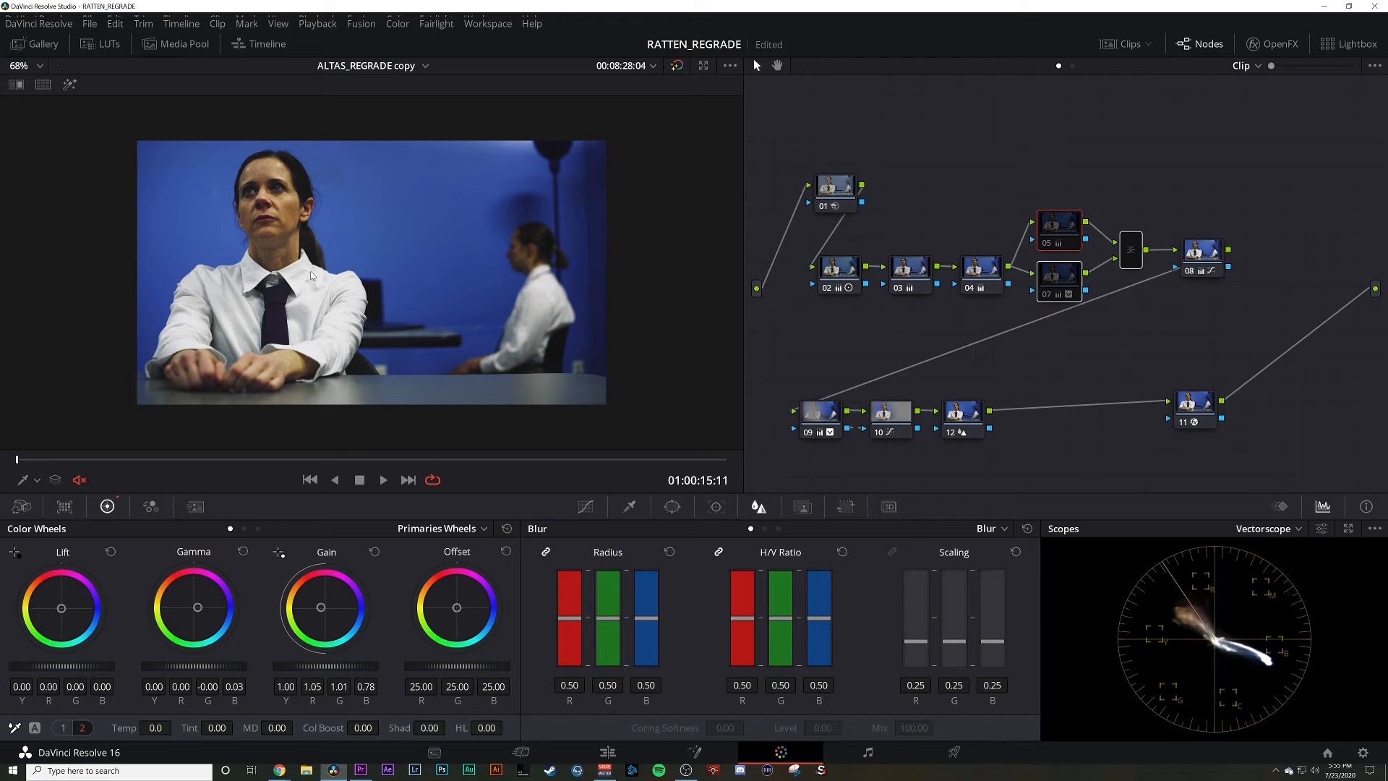
pyautogui.hotkey('ctrl', 'd')
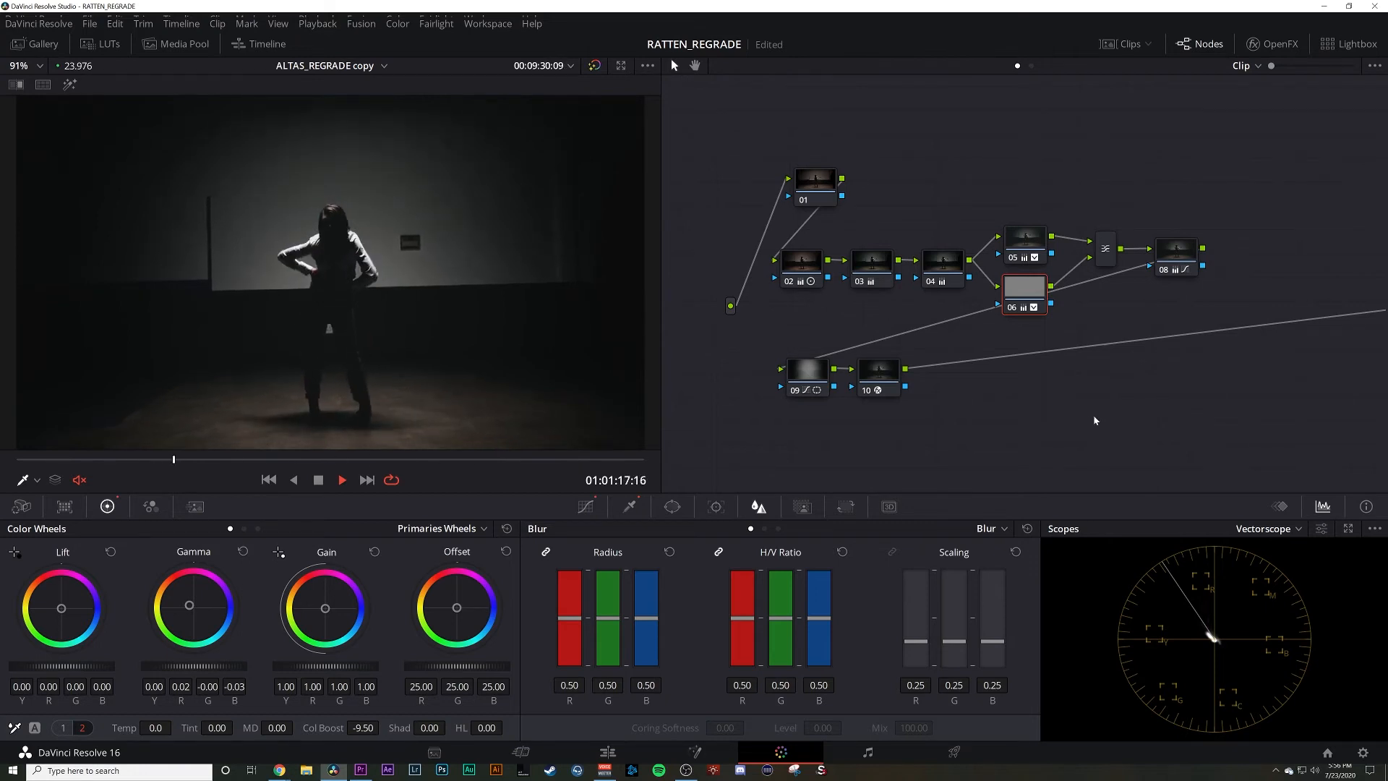
# Stop playback on the dark shot of the standing woman and enable its nodes 01 and 02.
pyautogui.press('space')
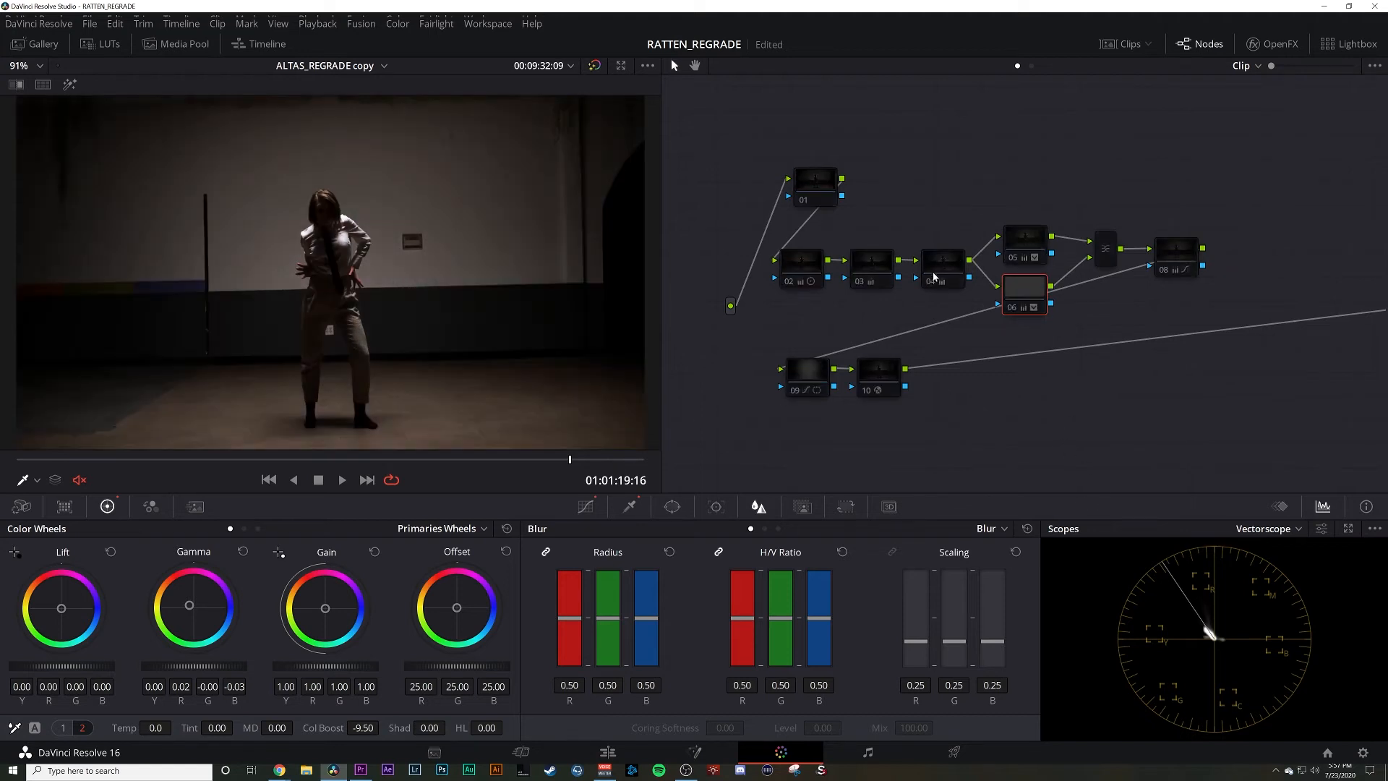
pyautogui.click(815, 186)
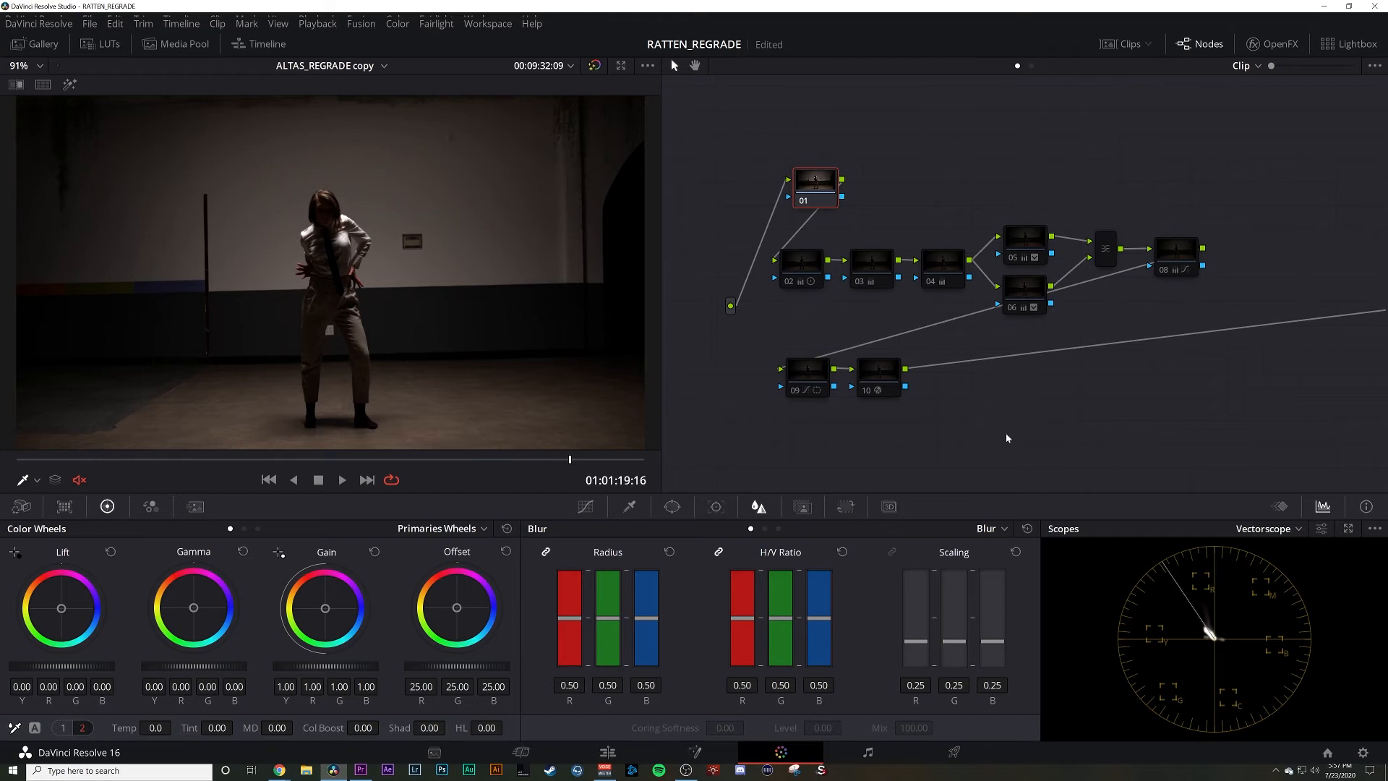
pyautogui.click(808, 266)
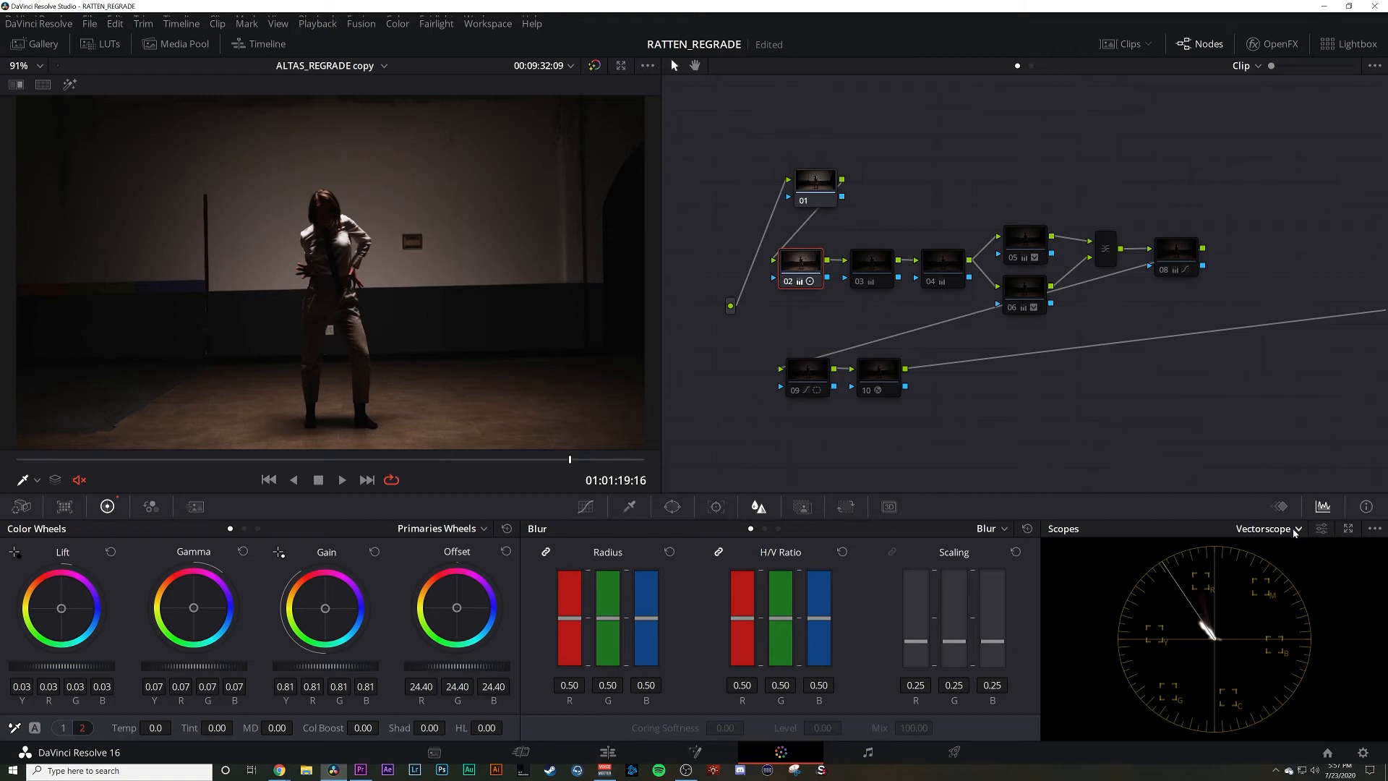
# Switch the scope to Parade and enable nodes 03 and 04 on the standing woman's shot, checking node 04's saturation.
pyautogui.click(1287, 555)
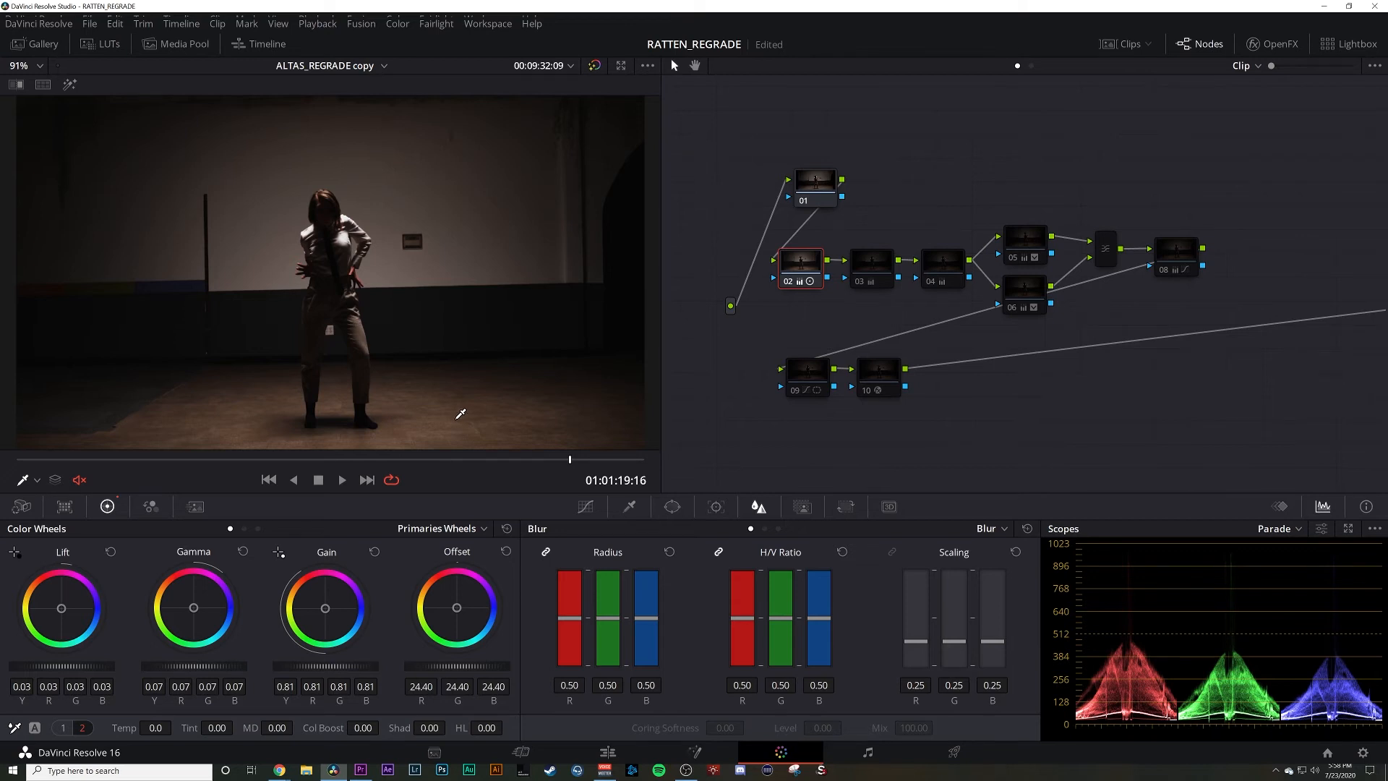
pyautogui.click(873, 266)
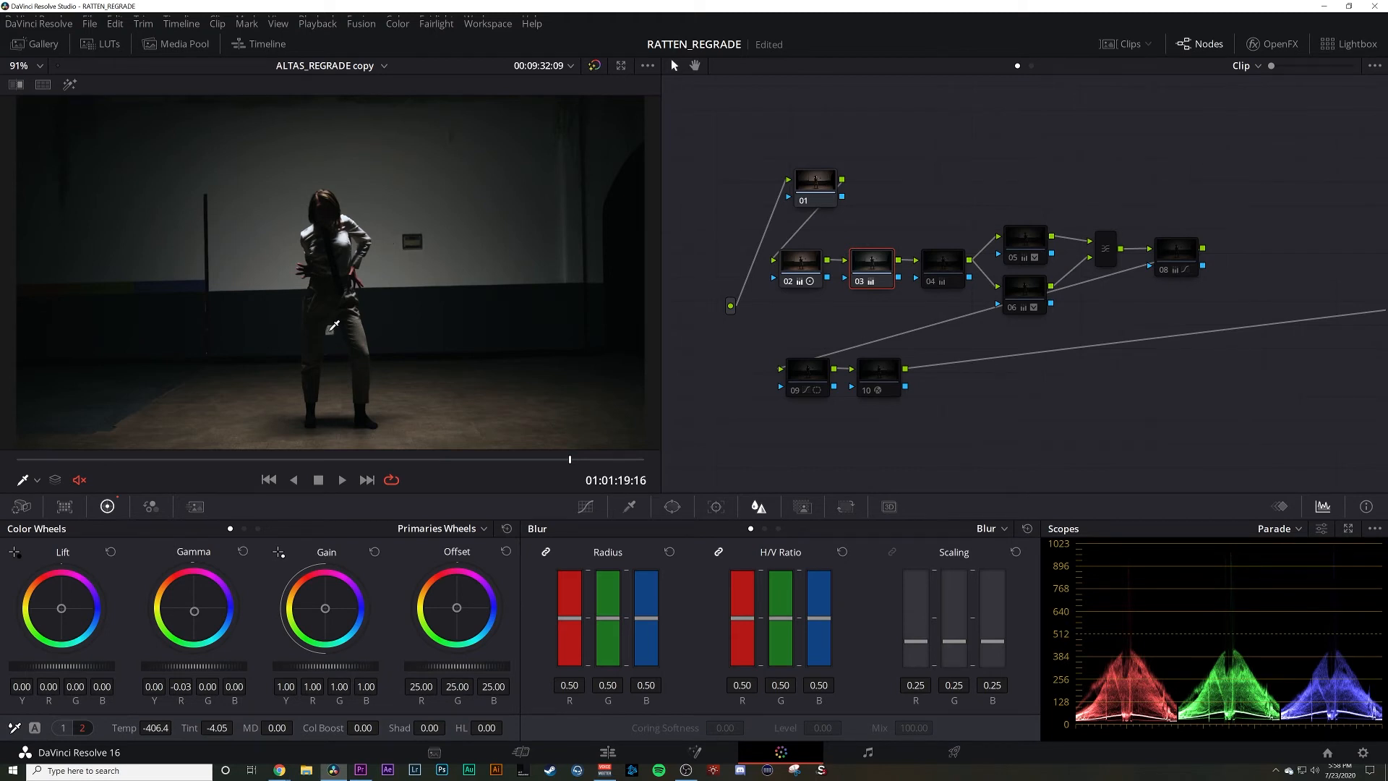
pyautogui.hotkey('shift', '`')
pyautogui.click(951, 281)
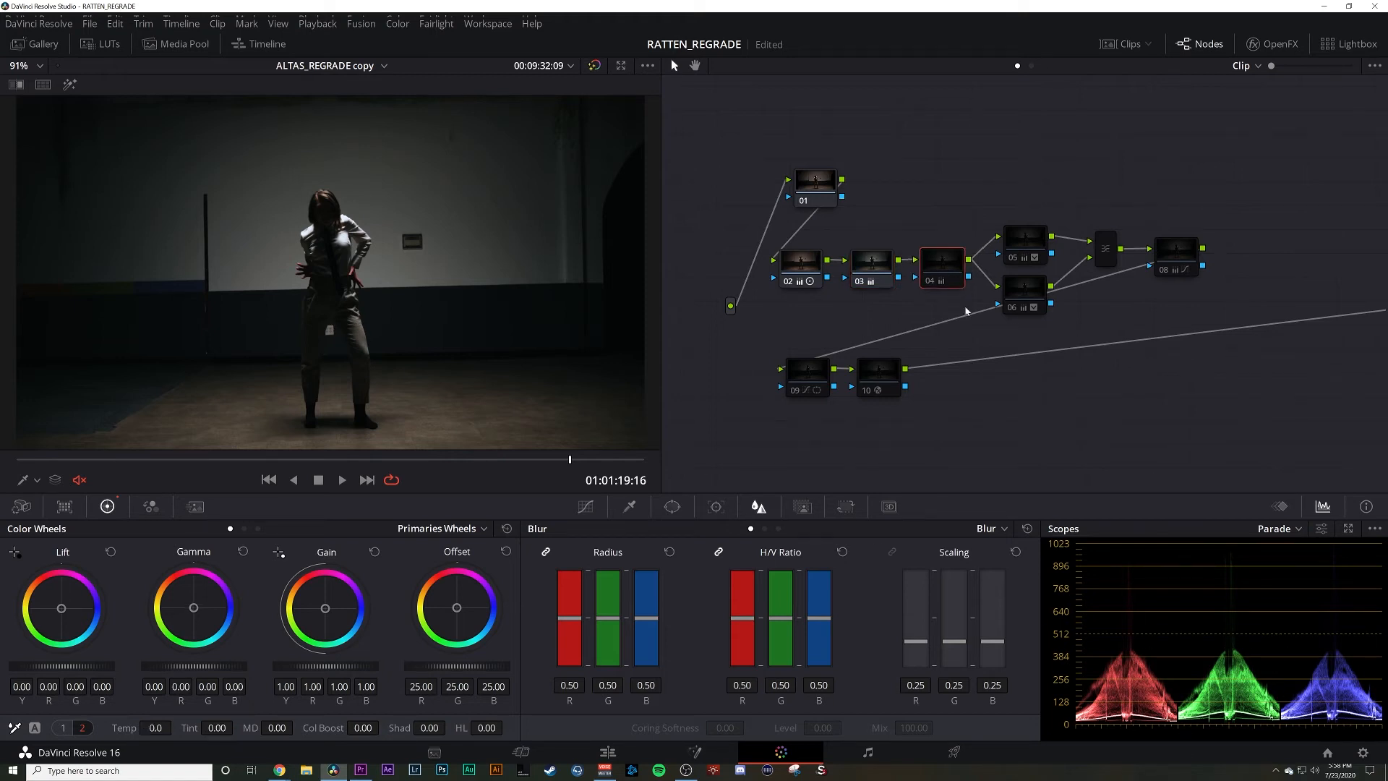
pyautogui.hotkey('ctrl', 'd')
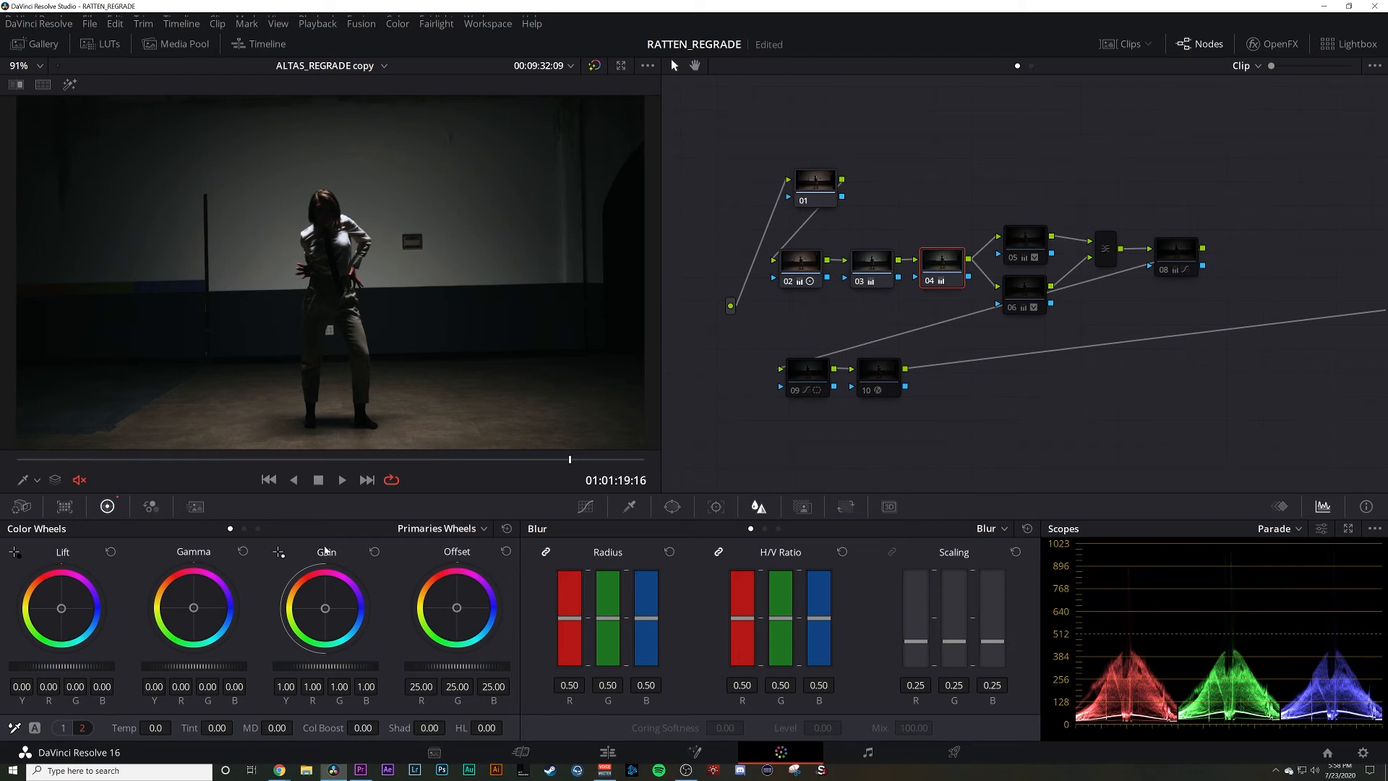
pyautogui.click(63, 727)
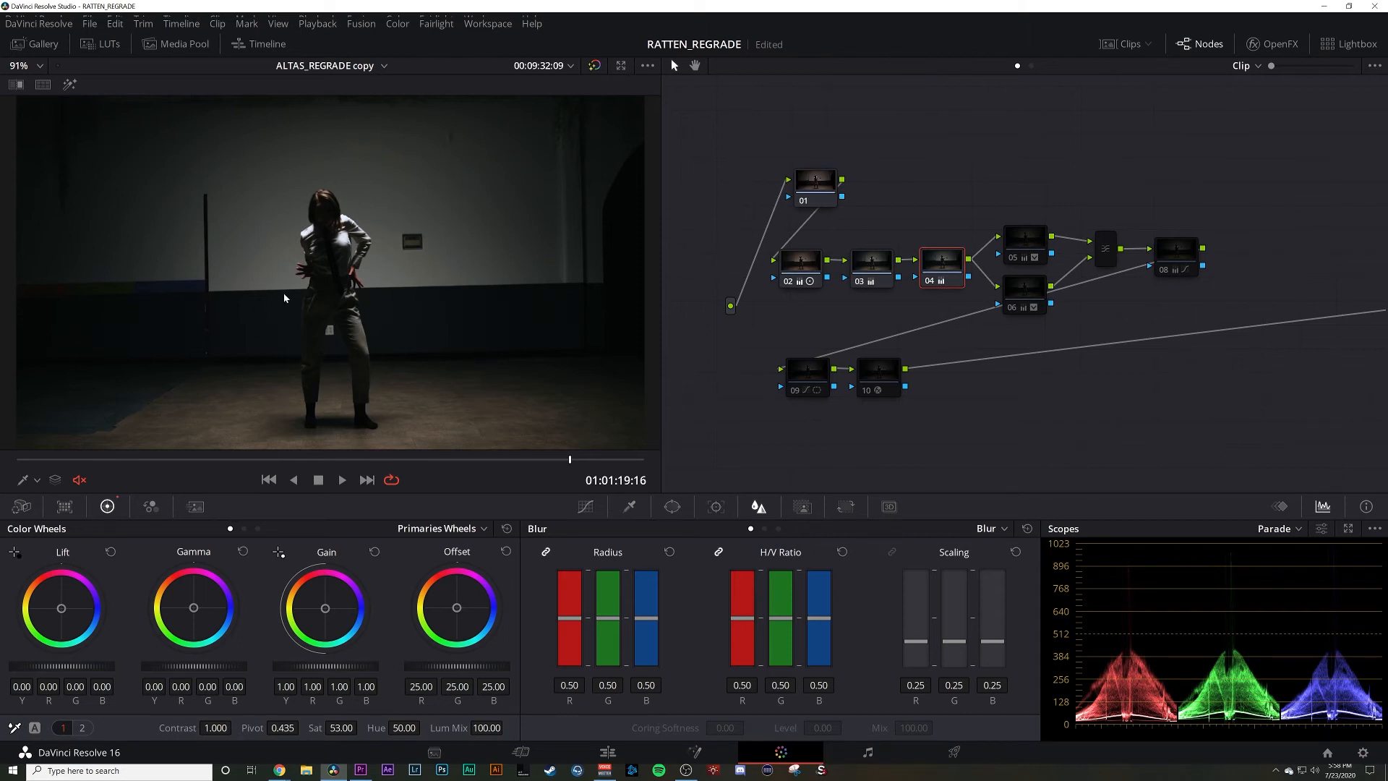
# Enable nodes 05 and 06 with their layer mixer and examine the image at close range at different frames.
pyautogui.moveTo(1052, 228); pyautogui.dragTo(1108, 314)
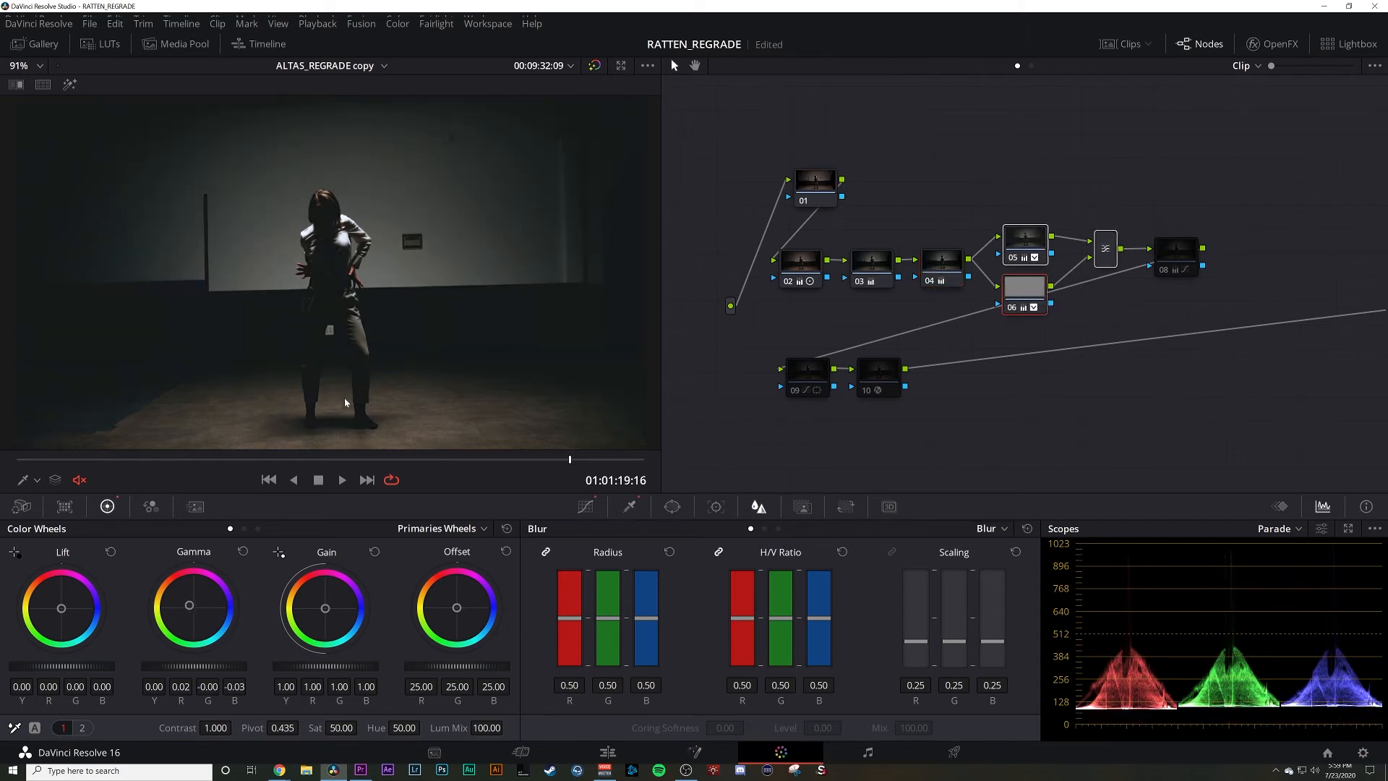
pyautogui.moveTo(455, 467); pyautogui.dragTo(381, 460)
pyautogui.click(70, 85)
pyautogui.scroll(3, 340, 207)
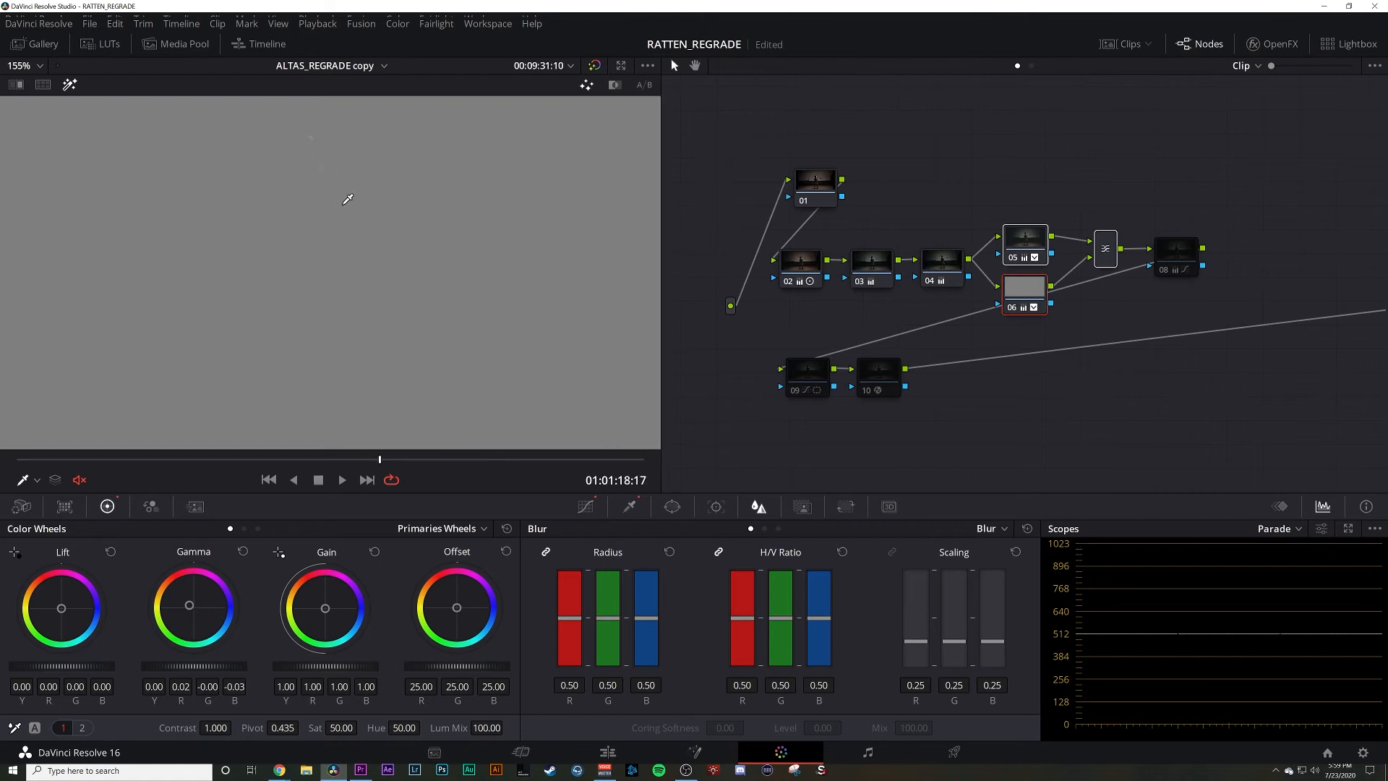
pyautogui.moveTo(369, 461); pyautogui.dragTo(561, 460)
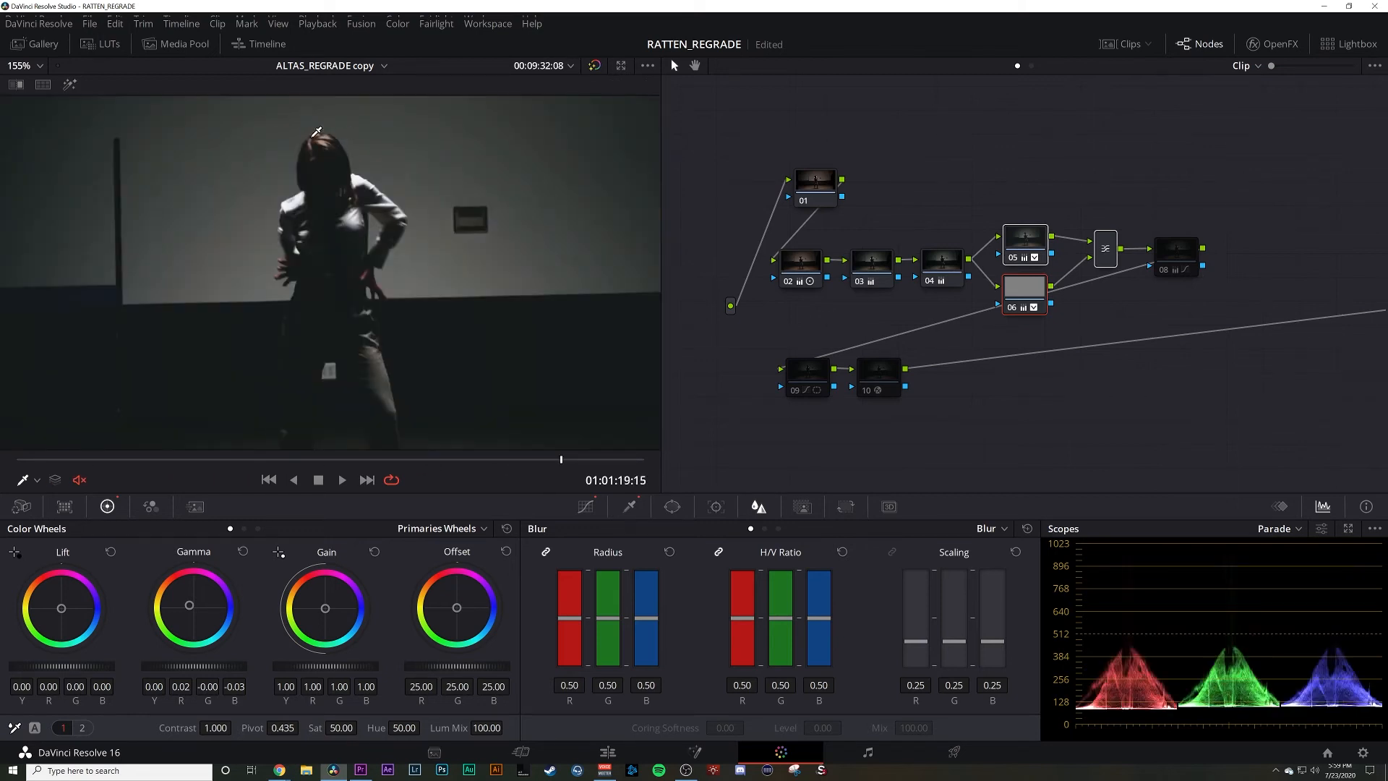
pyautogui.scroll(-4, 400, 179)
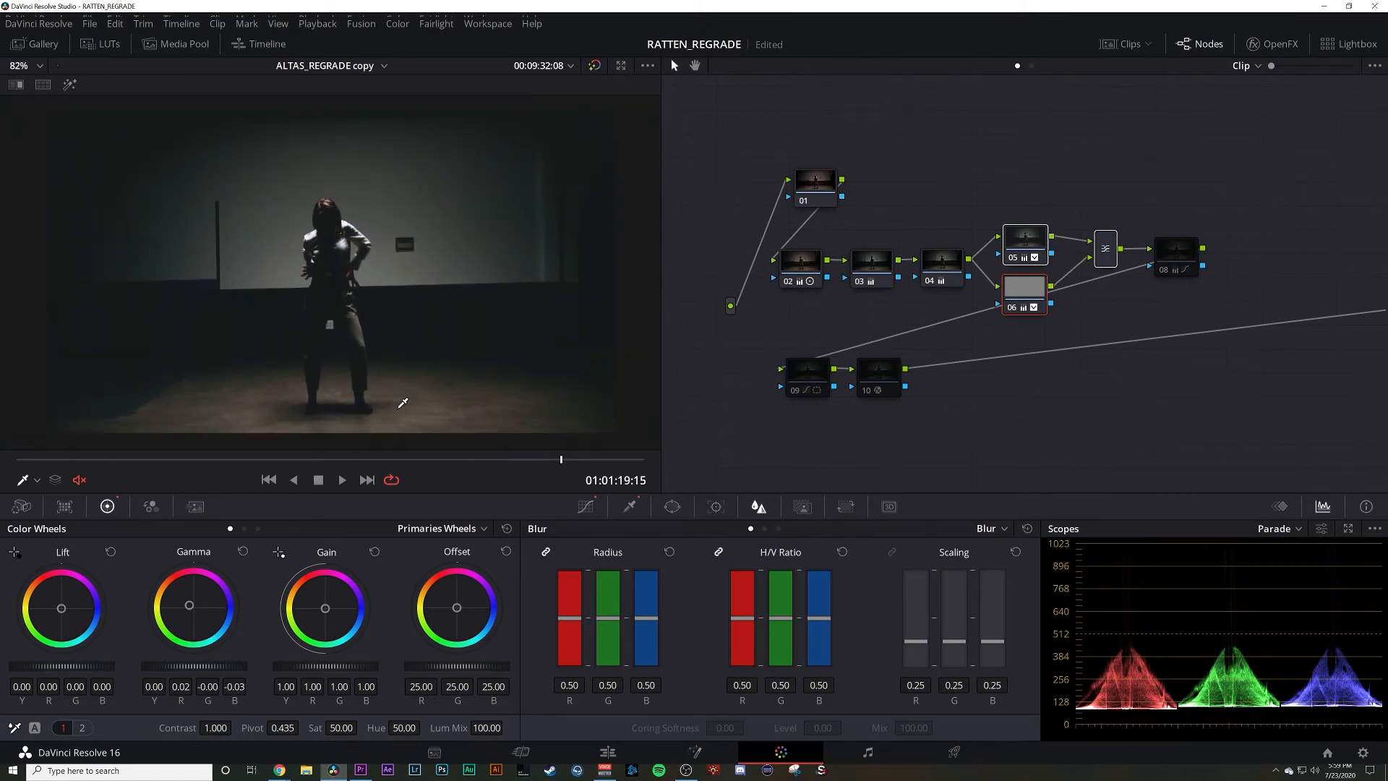
# Enable node 08 and display its custom curve.
pyautogui.click(1105, 410)
pyautogui.click(1183, 273)
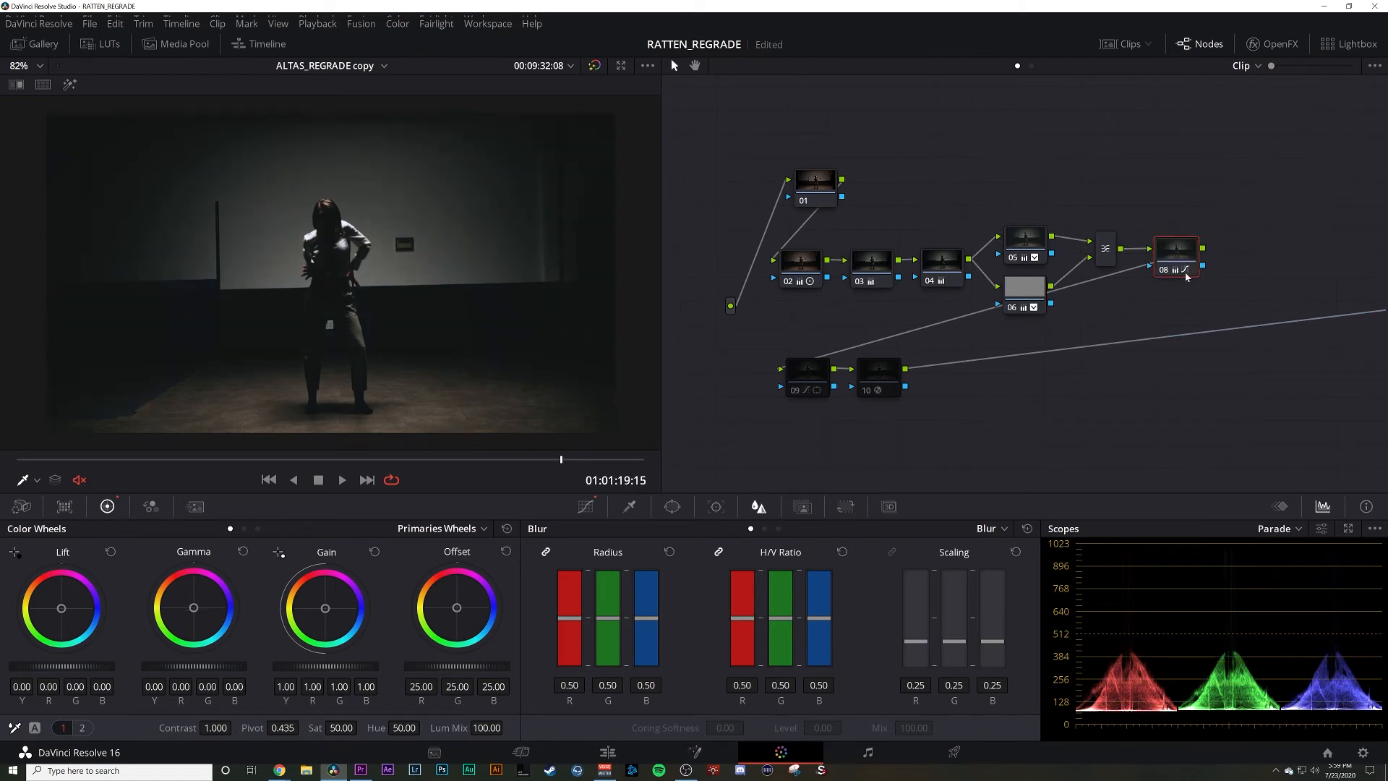
pyautogui.click(585, 506)
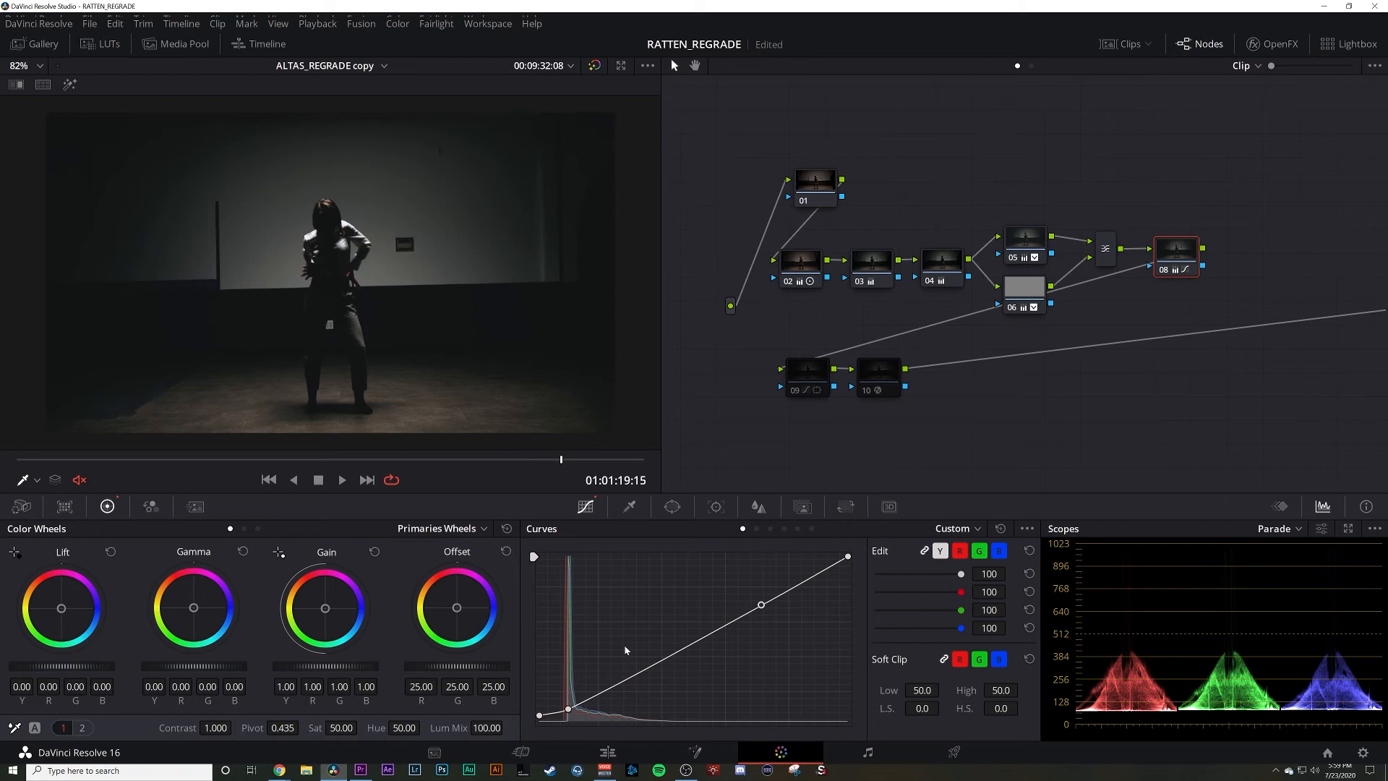
# Try raising the black point of node 08's custom curve and compare it with the original curve.
pyautogui.moveTo(541, 717); pyautogui.dragTo(539, 712)
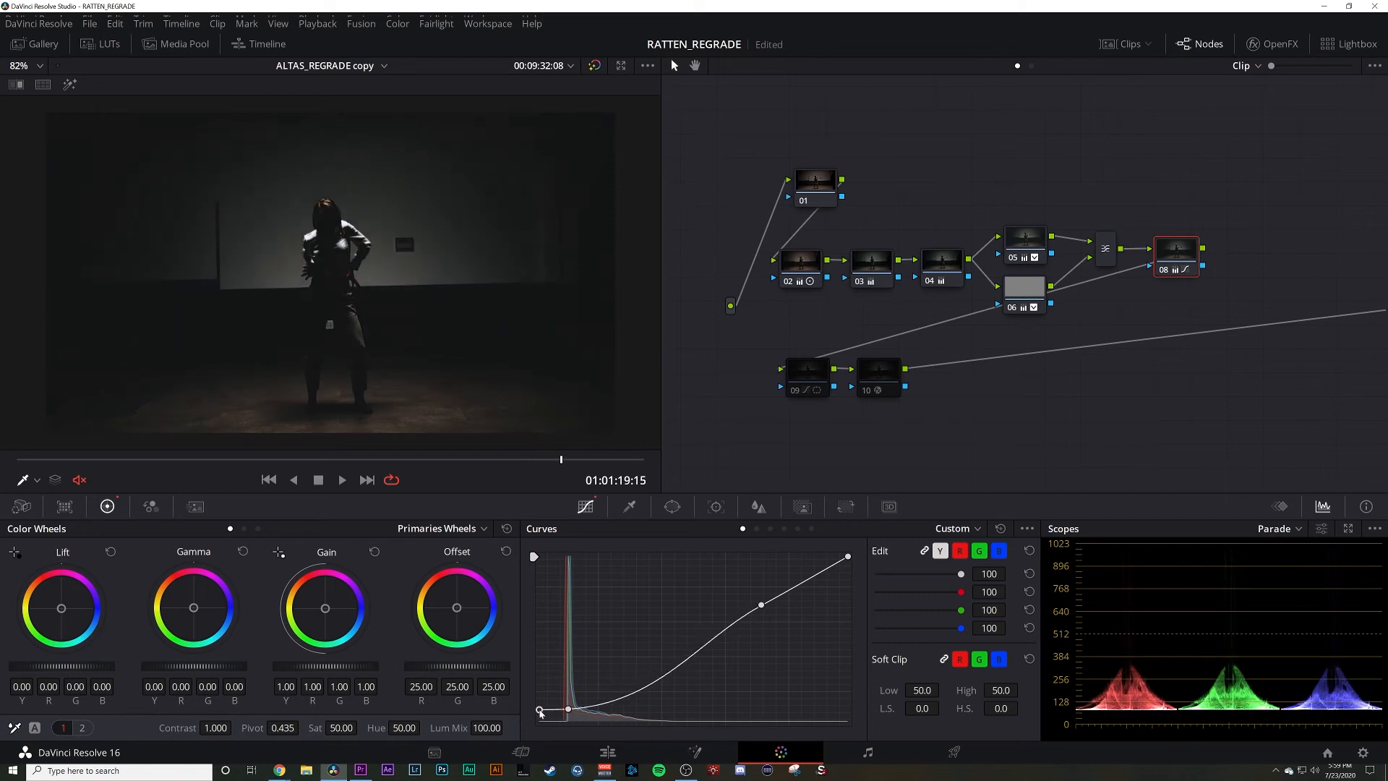
pyautogui.hotkey('ctrl', 'z')
pyautogui.hotkey('ctrl', 'shift', 'z')
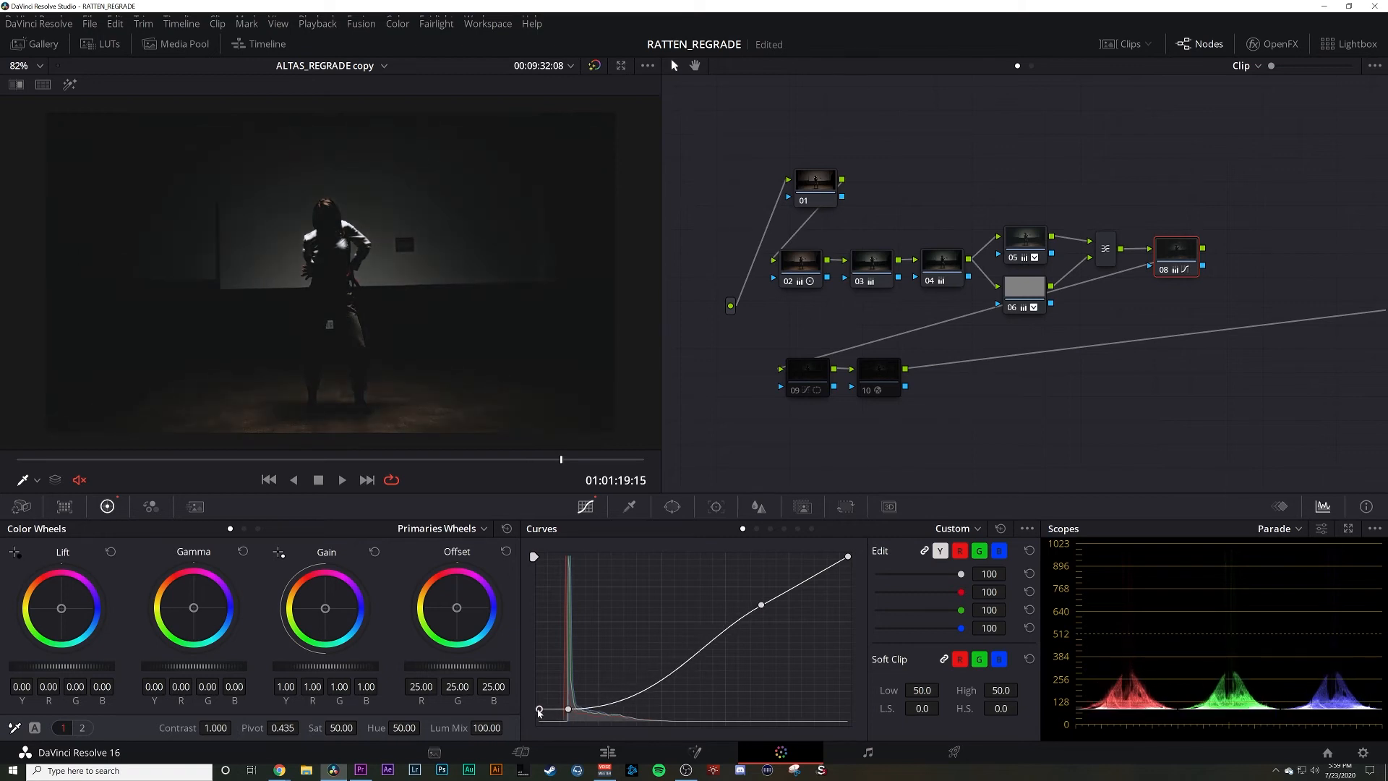
pyautogui.moveTo(537, 710); pyautogui.dragTo(539, 718)
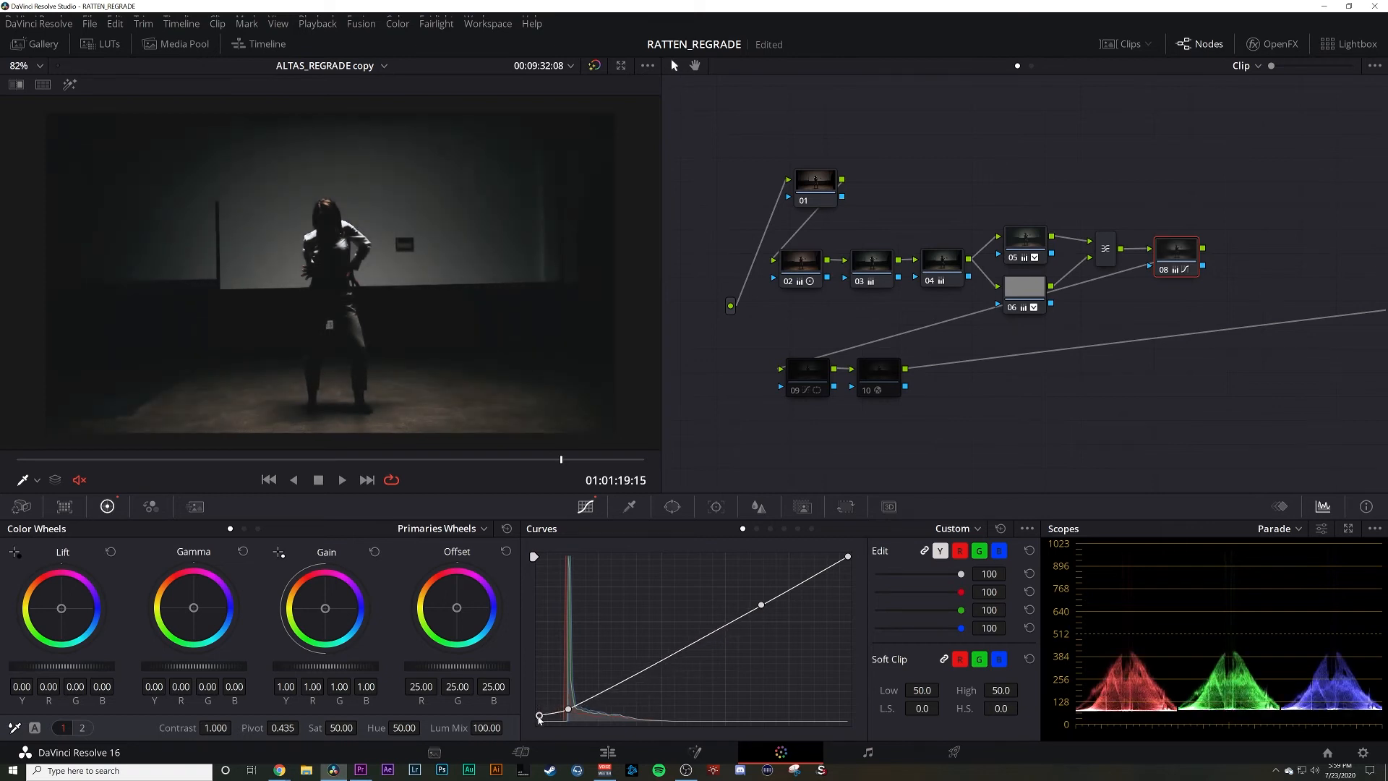
pyautogui.hotkey('ctrl', 'z')
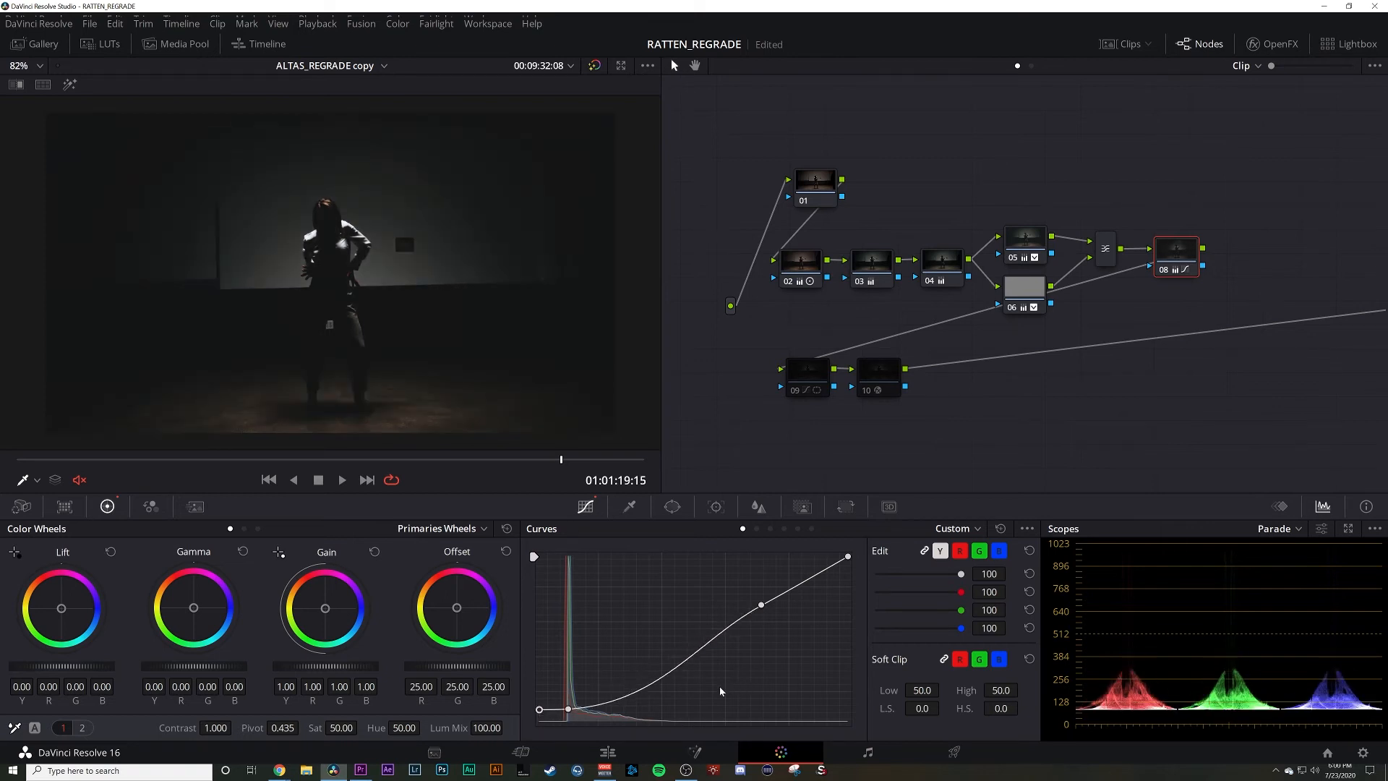
pyautogui.hotkey('ctrl', 'shift', 'z')
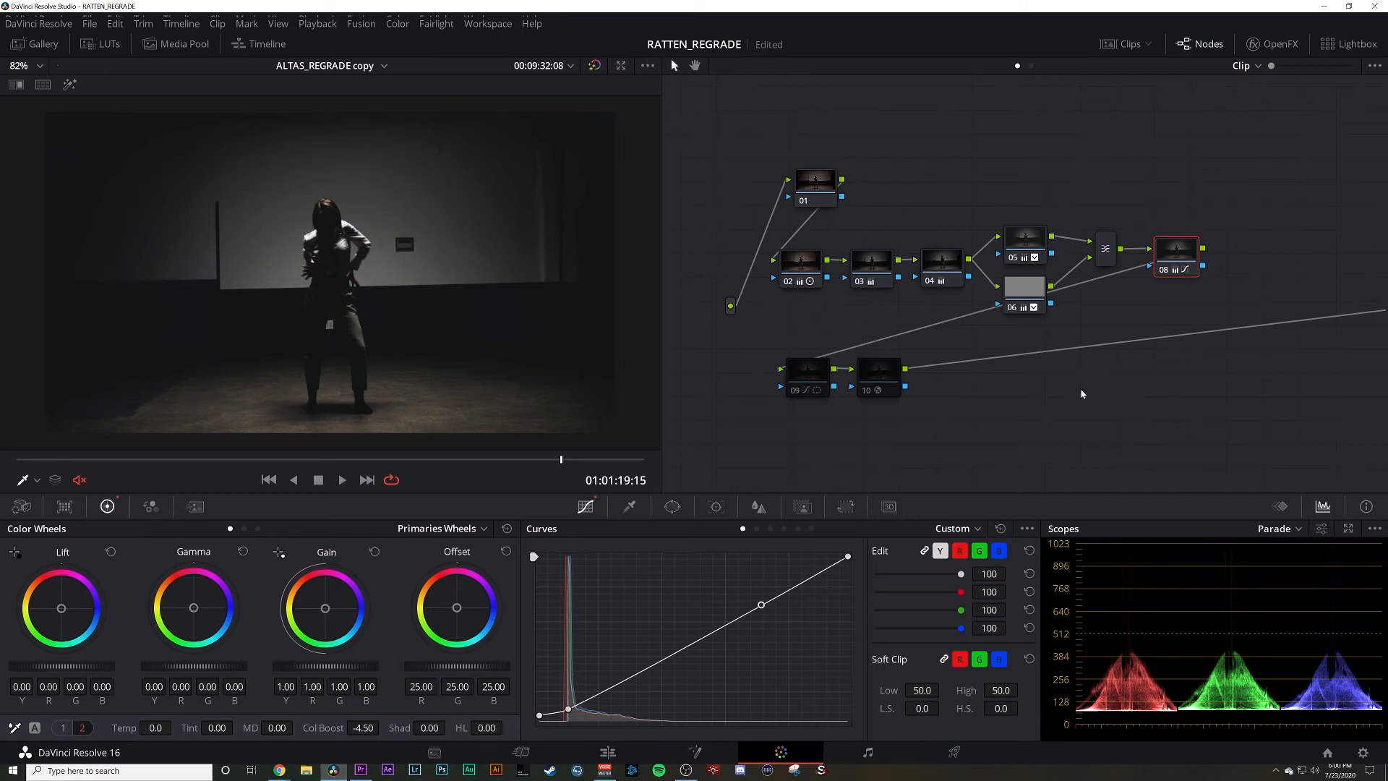
# Toggle all nodes to compare the shot with its ungraded image, and leave nodes 09 and 10 disabled.
pyautogui.hotkey('alt', 's')
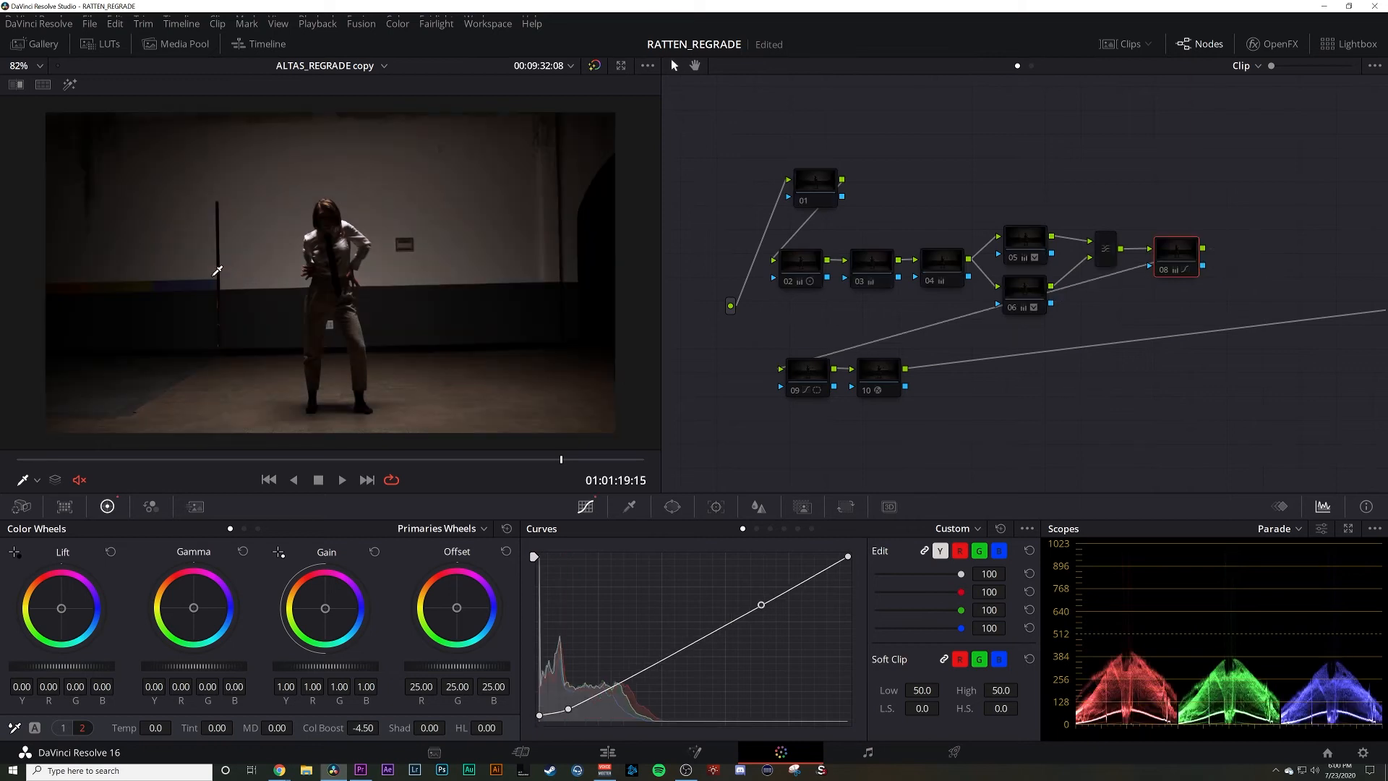
pyautogui.hotkey('alt', 'd')
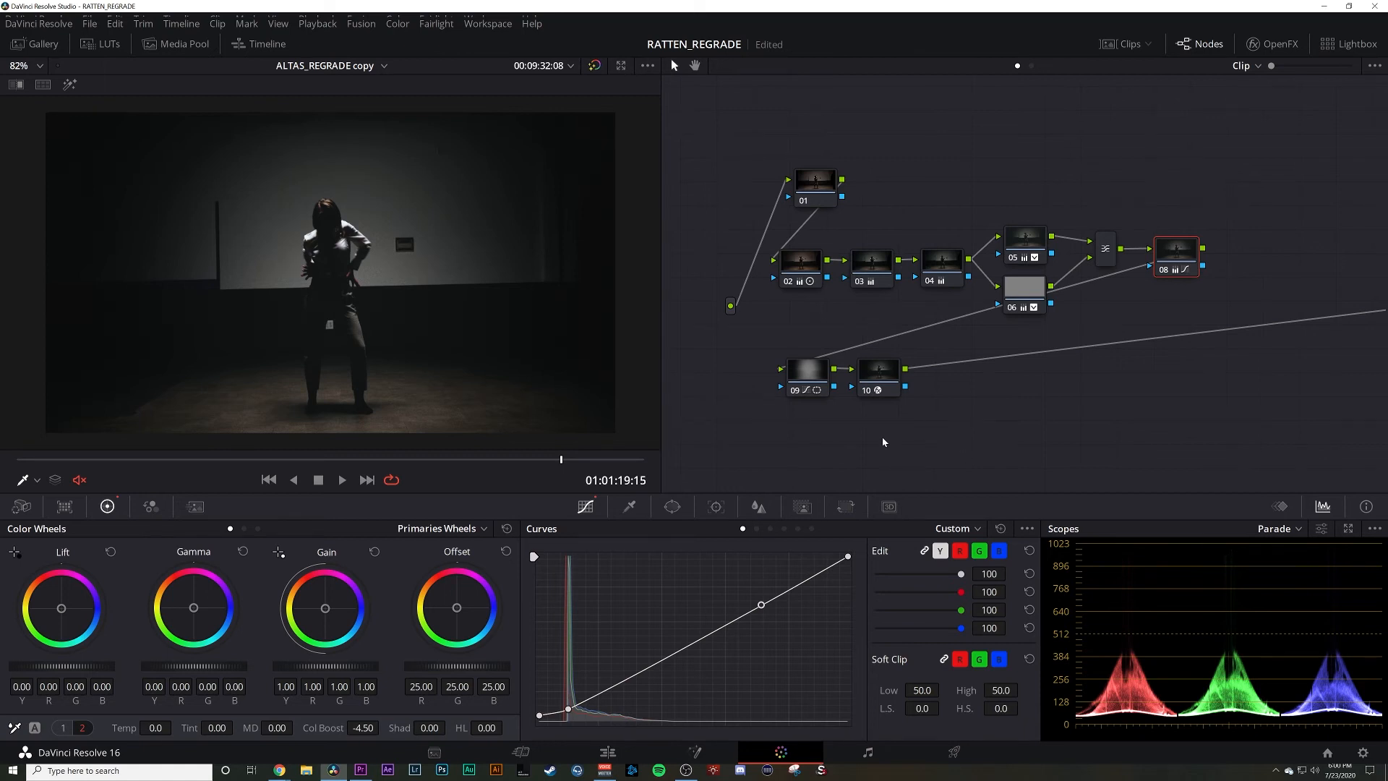
pyautogui.moveTo(820, 424); pyautogui.dragTo(885, 358)
pyautogui.click(824, 375)
pyautogui.hotkey('ctrl', 'd')
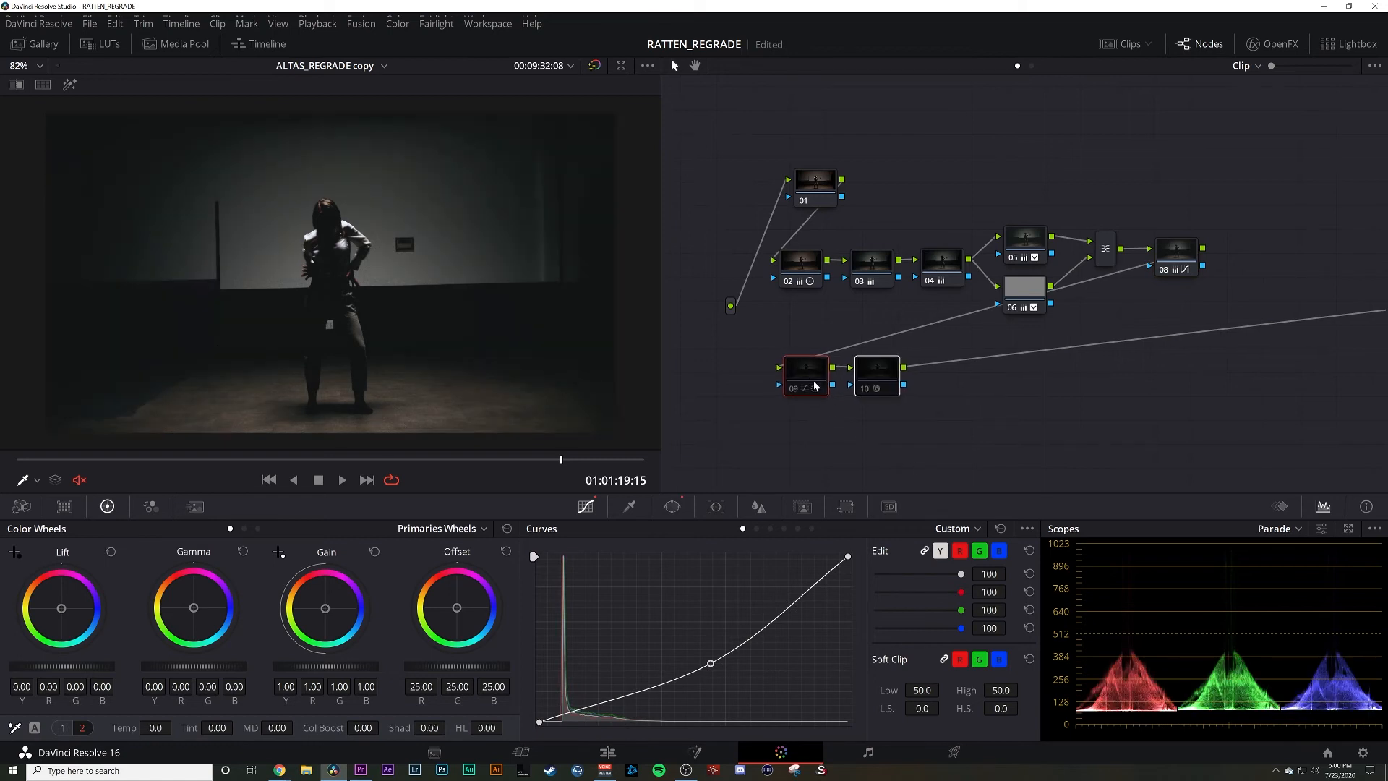
# Compare the shot with node 09 off and on, leaving it enabled, and display its power window over the image.
pyautogui.hotkey('ctrl', 'd')
pyautogui.hotkey('ctrl', 'd')
pyautogui.hotkey('ctrl', 'd')
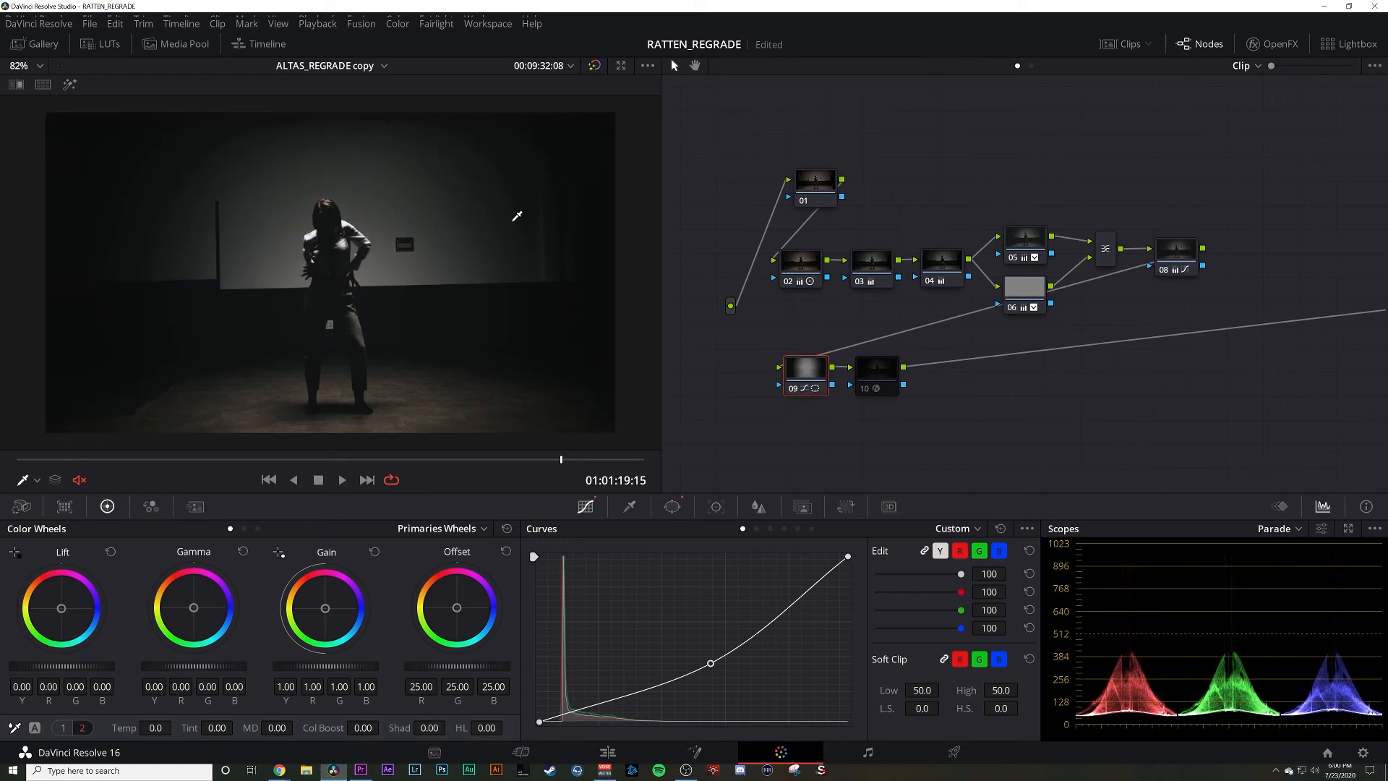
pyautogui.click(57, 534)
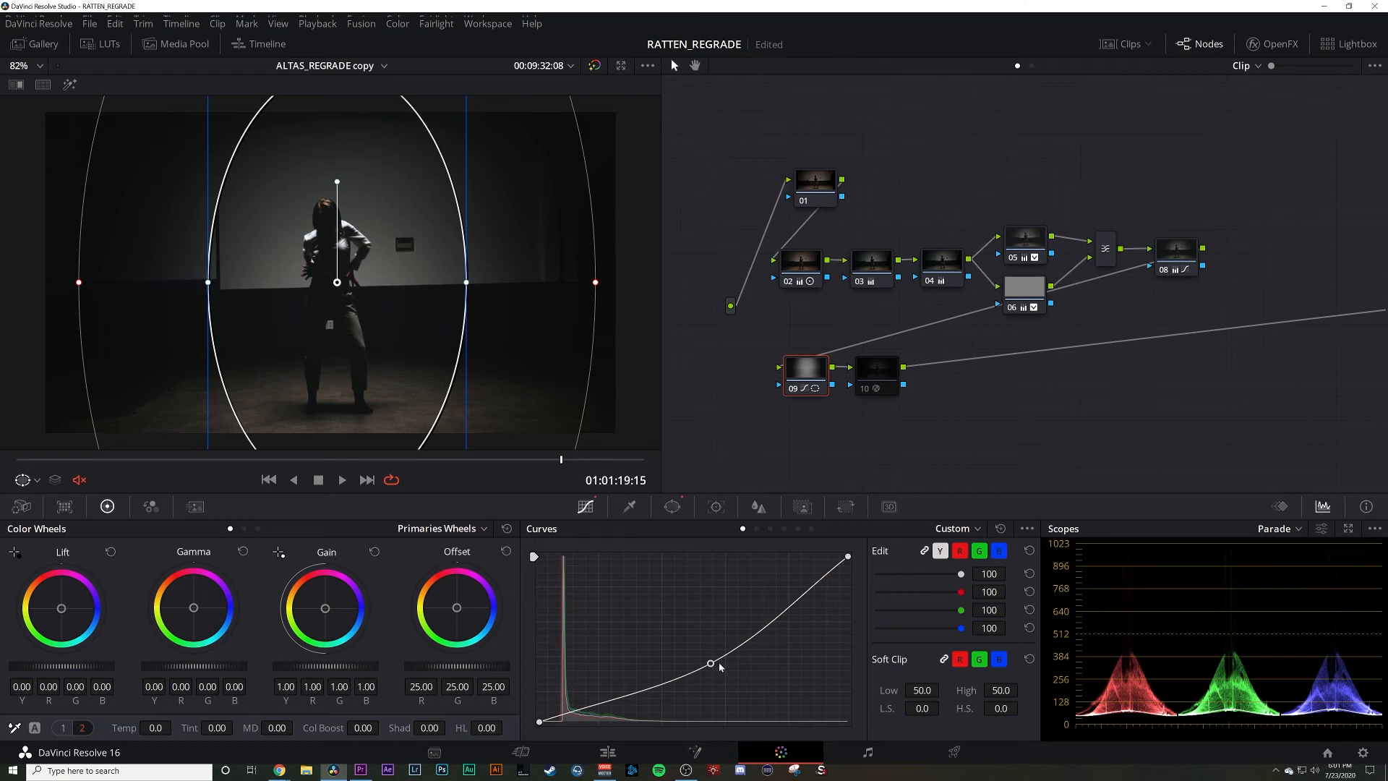
pyautogui.click(63, 728)
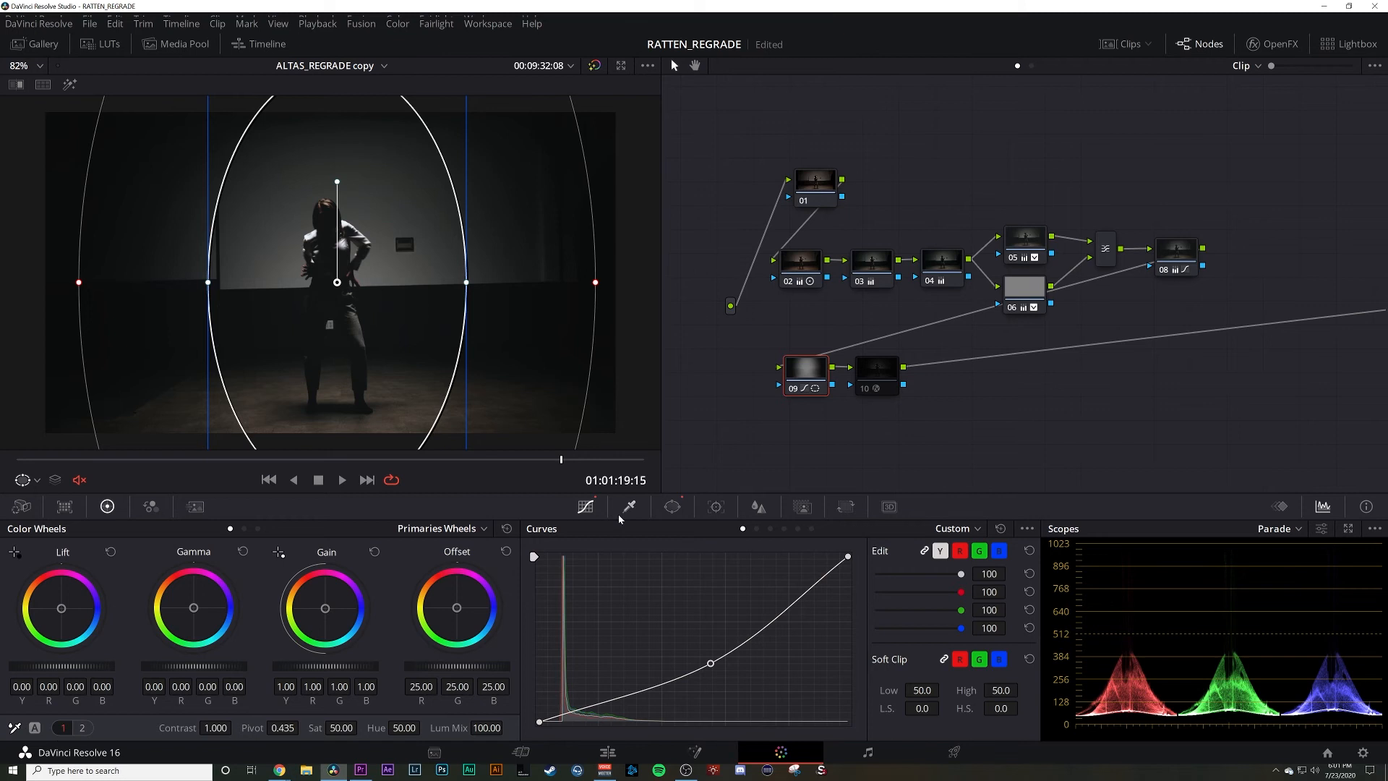
# Move node 10 further from node 09, enable it, and play the shot at close range to check its effect.
pyautogui.moveTo(879, 365); pyautogui.dragTo(933, 366)
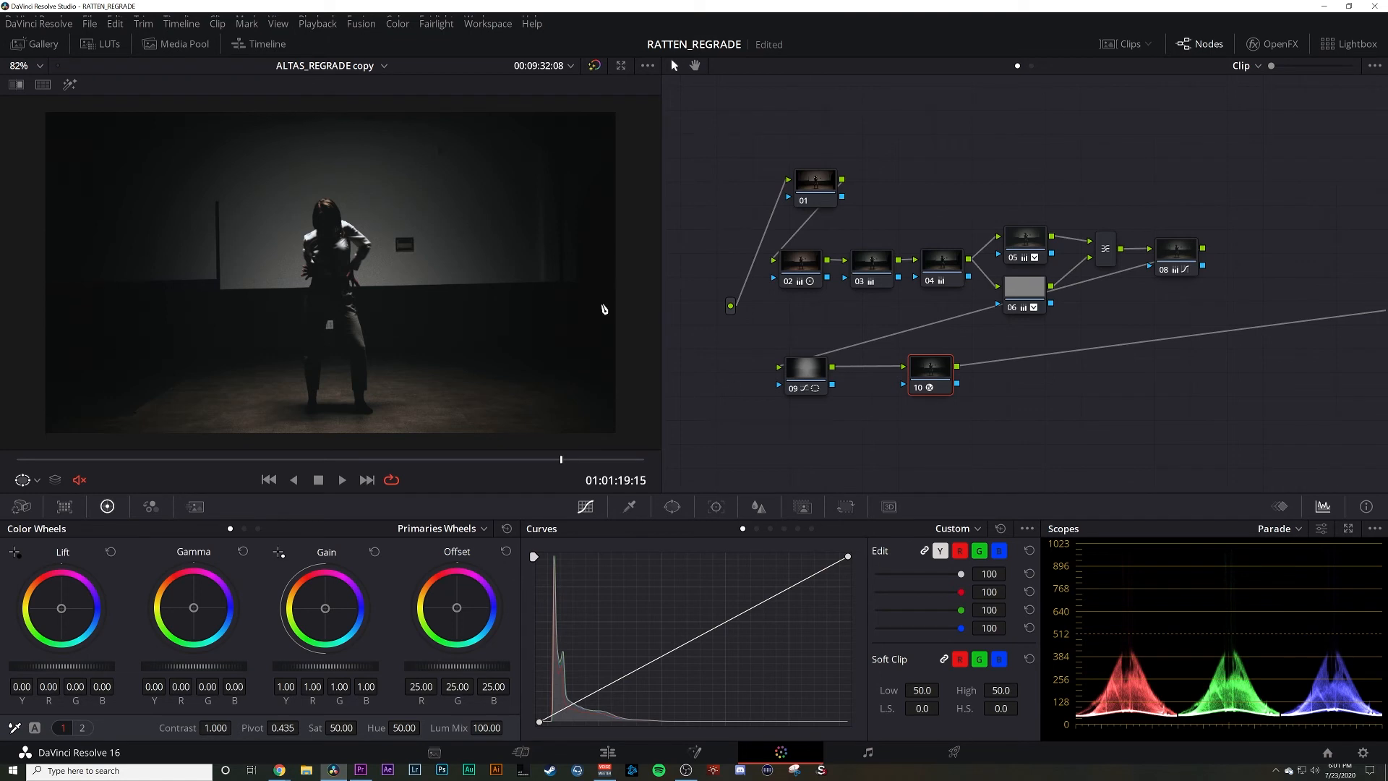
pyautogui.scroll(6, 485, 315)
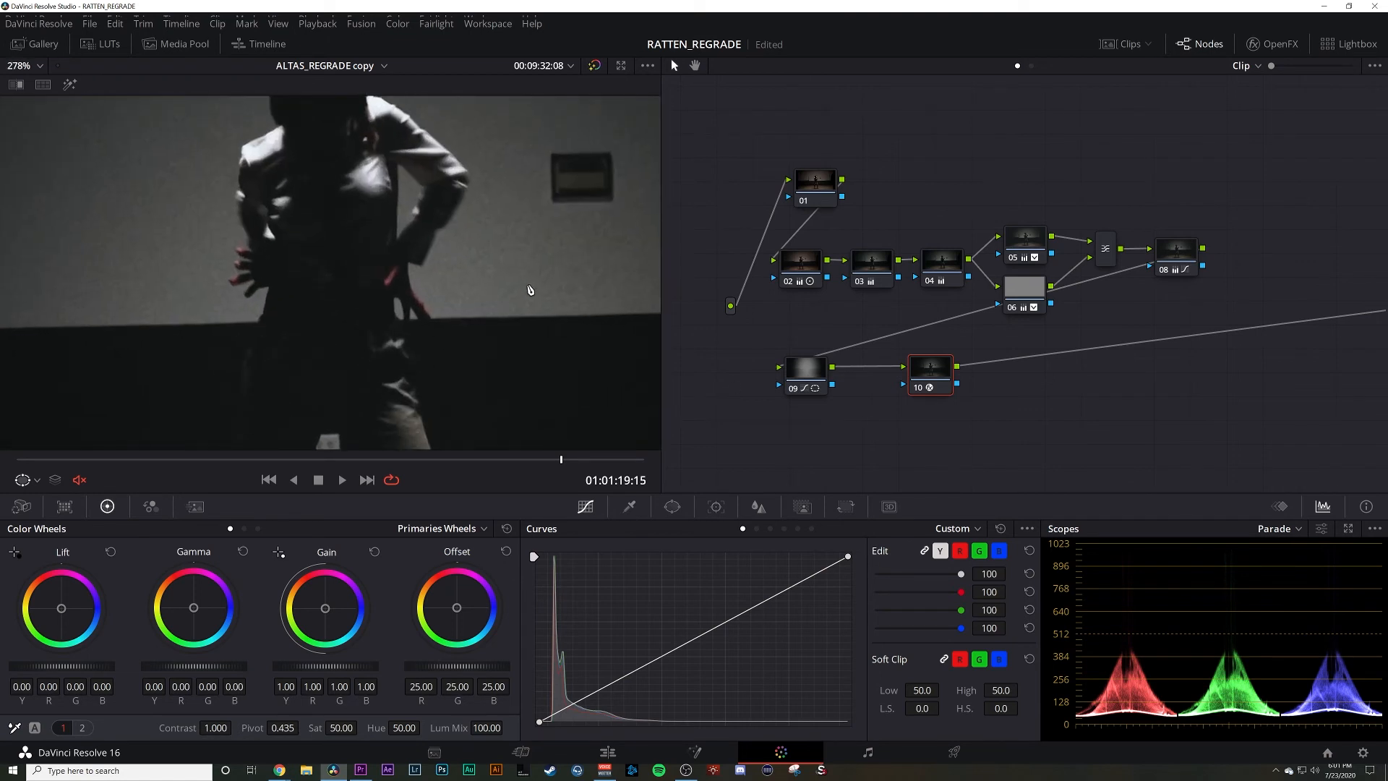
pyautogui.scroll(4, 531, 290)
pyautogui.press('space')
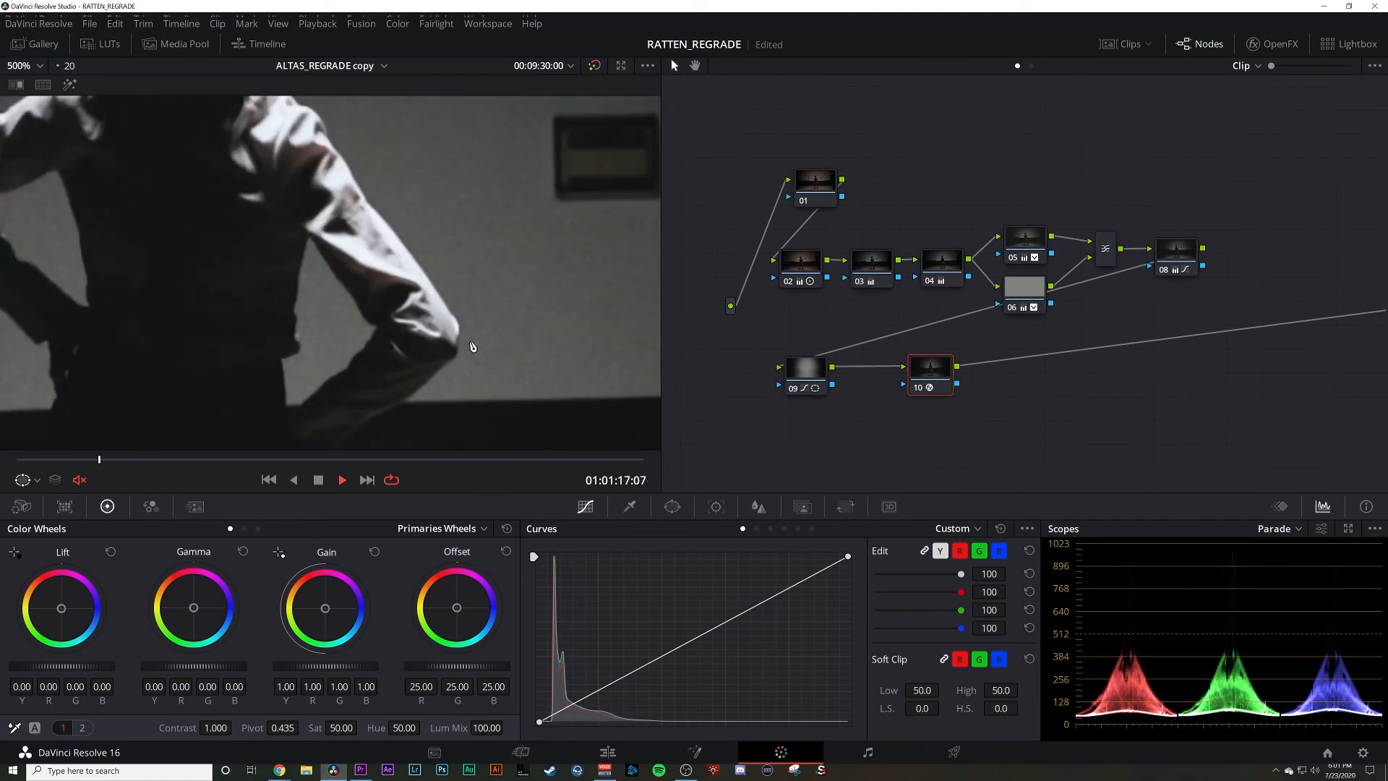
pyautogui.scroll(1, 506, 372)
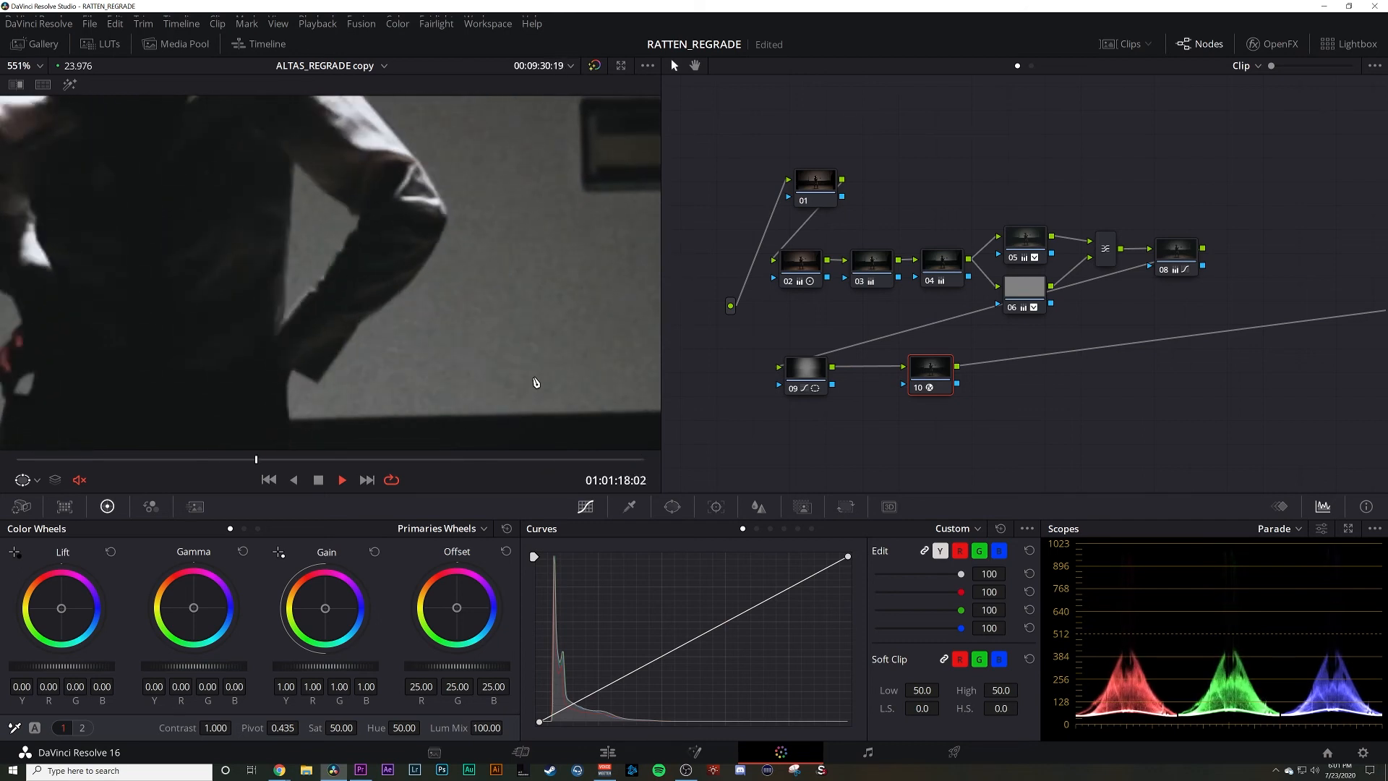
pyautogui.scroll(-2, 520, 365)
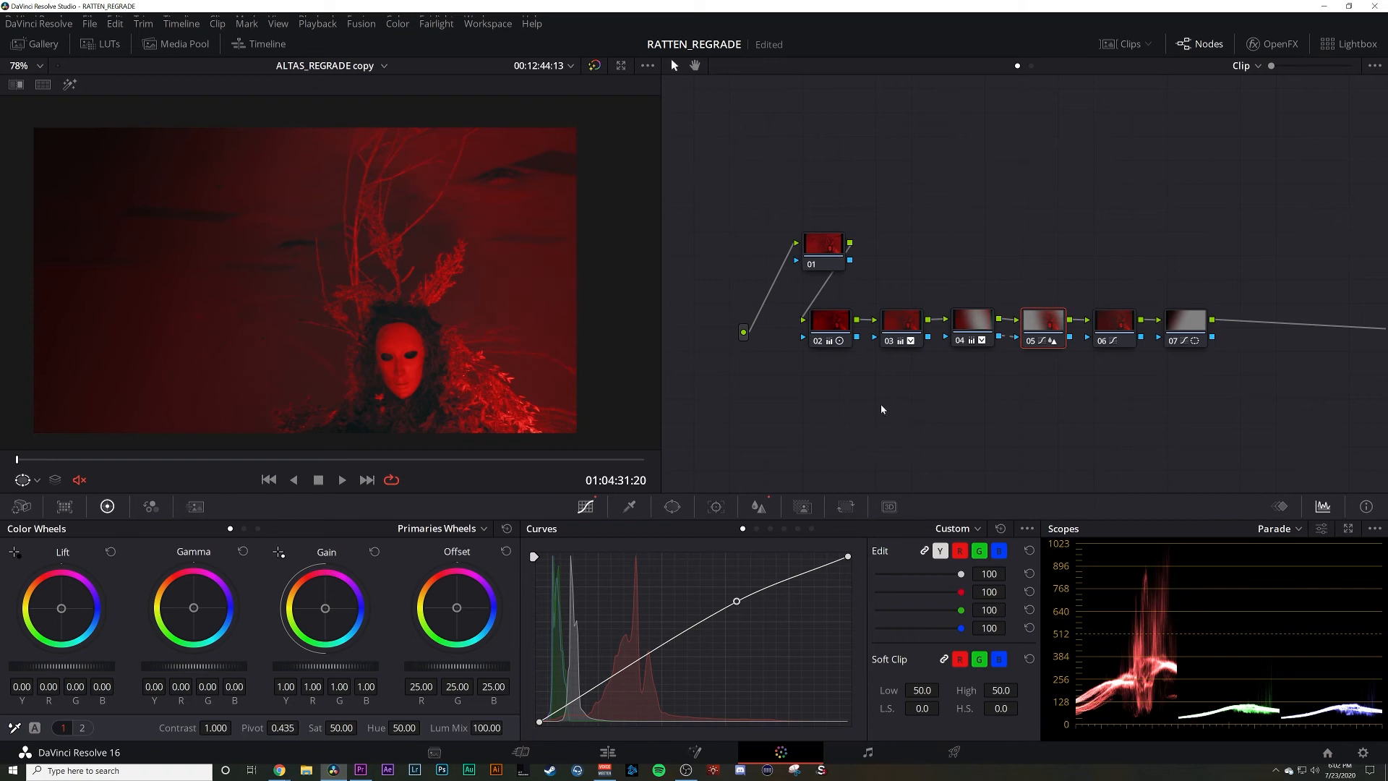
# Delete the separate first node of the red masked-figure shot and, with the grade off, enable the renumbered nodes 01 and 02.
pyautogui.click(820, 250)
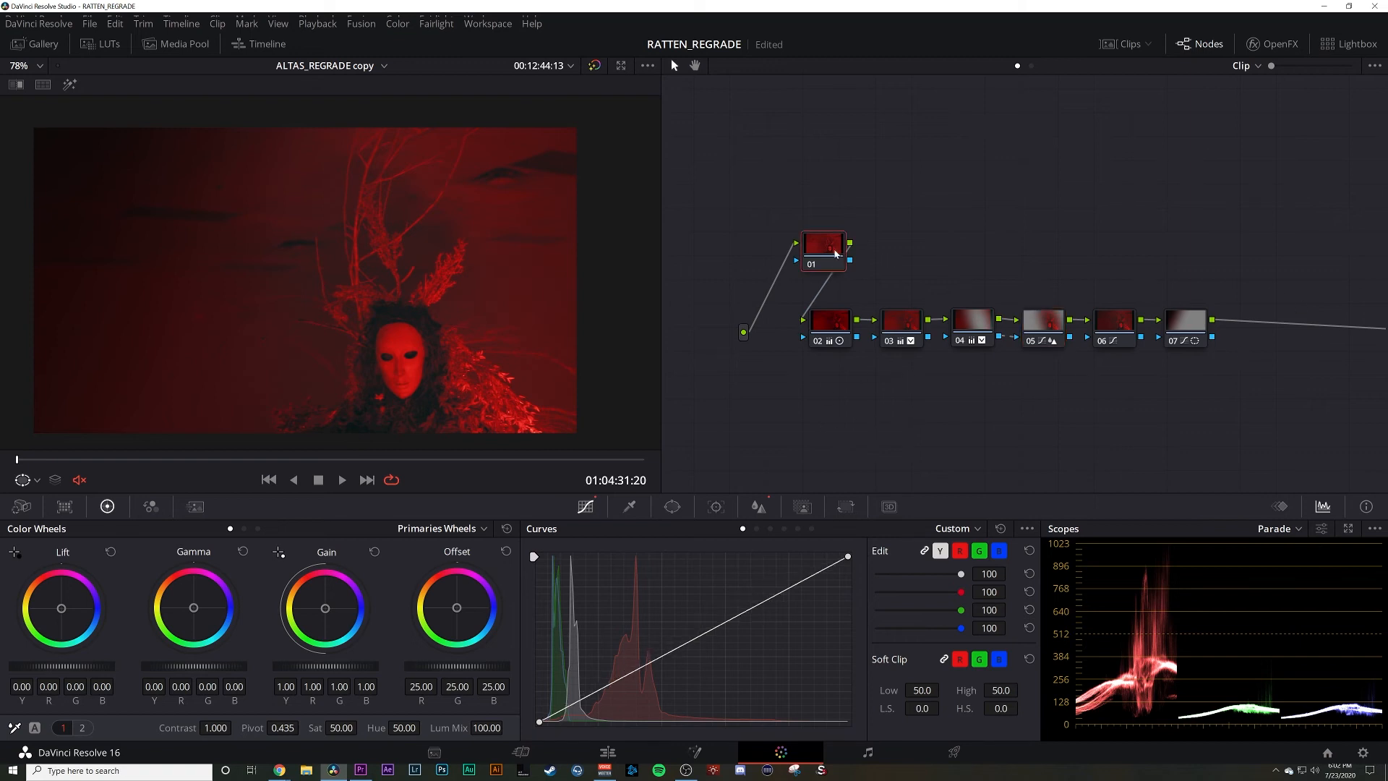
pyautogui.press('Delete')
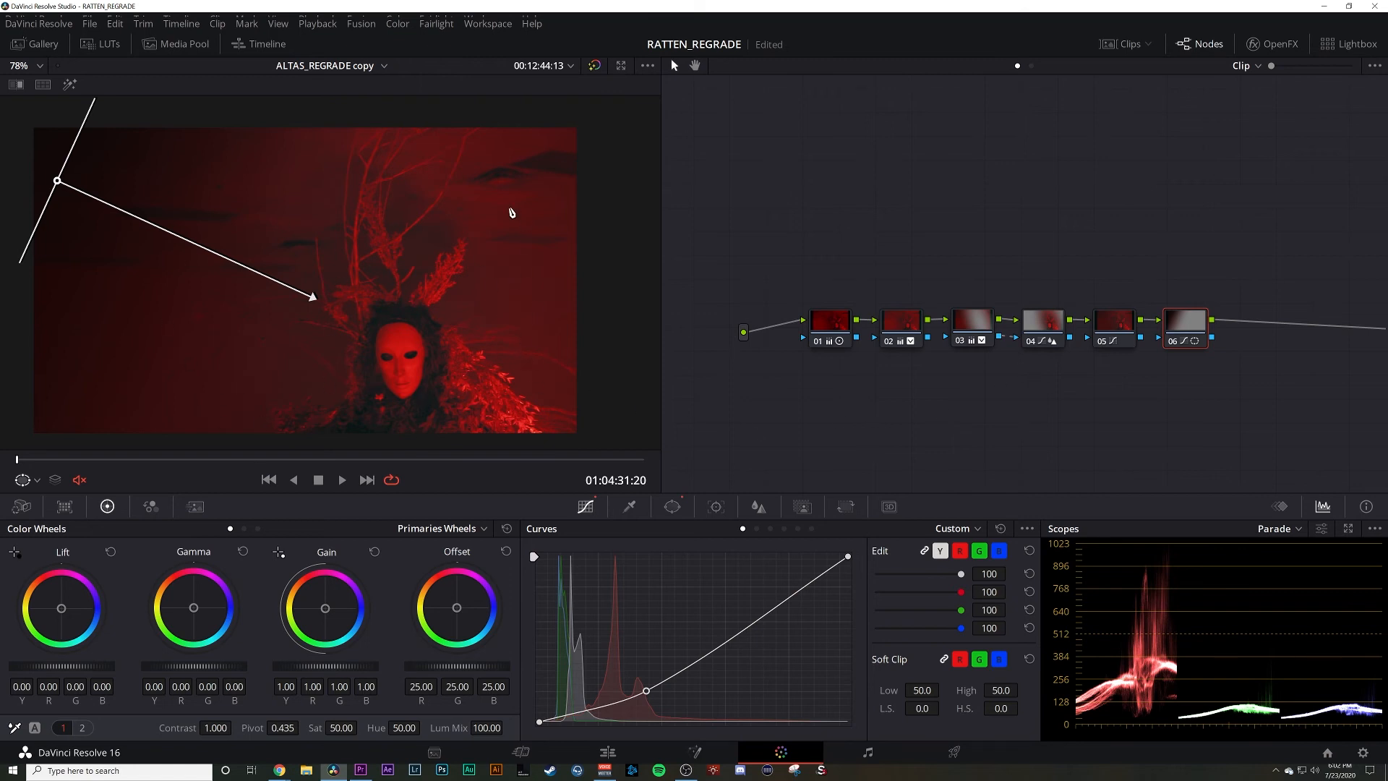
pyautogui.click(817, 332)
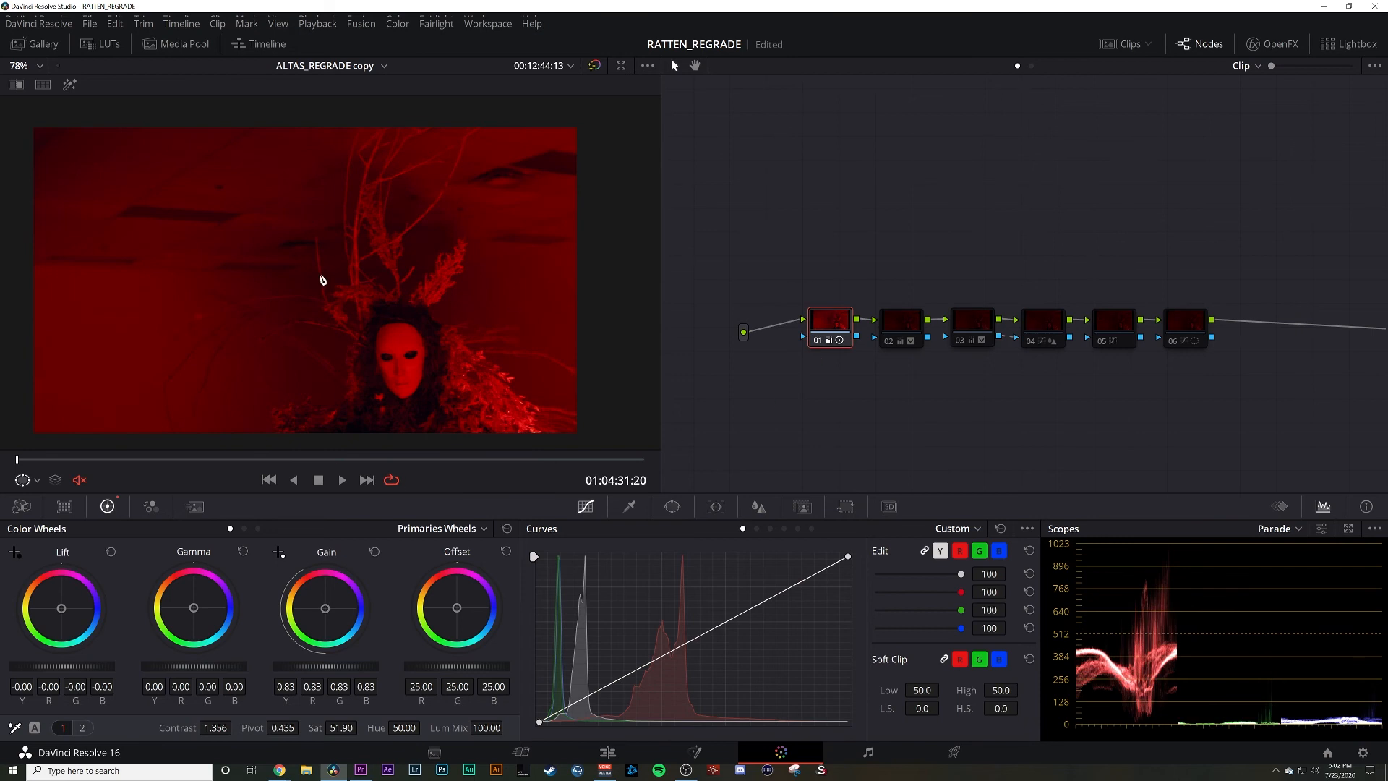
pyautogui.moveTo(838, 321); pyautogui.dragTo(817, 318)
pyautogui.click(900, 322)
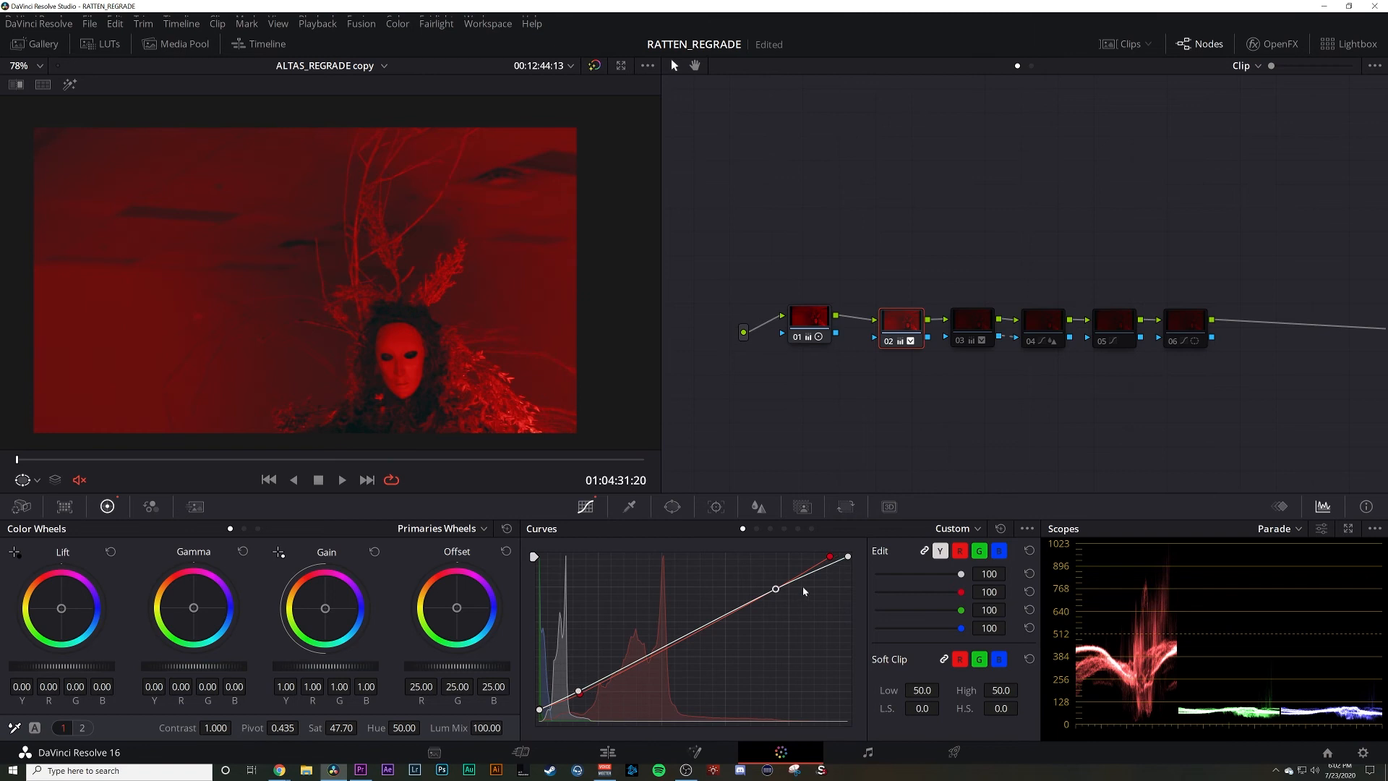
# Isolate the red channel of node 02's custom curve and display the second page of its primaries adjustments.
pyautogui.click(959, 551)
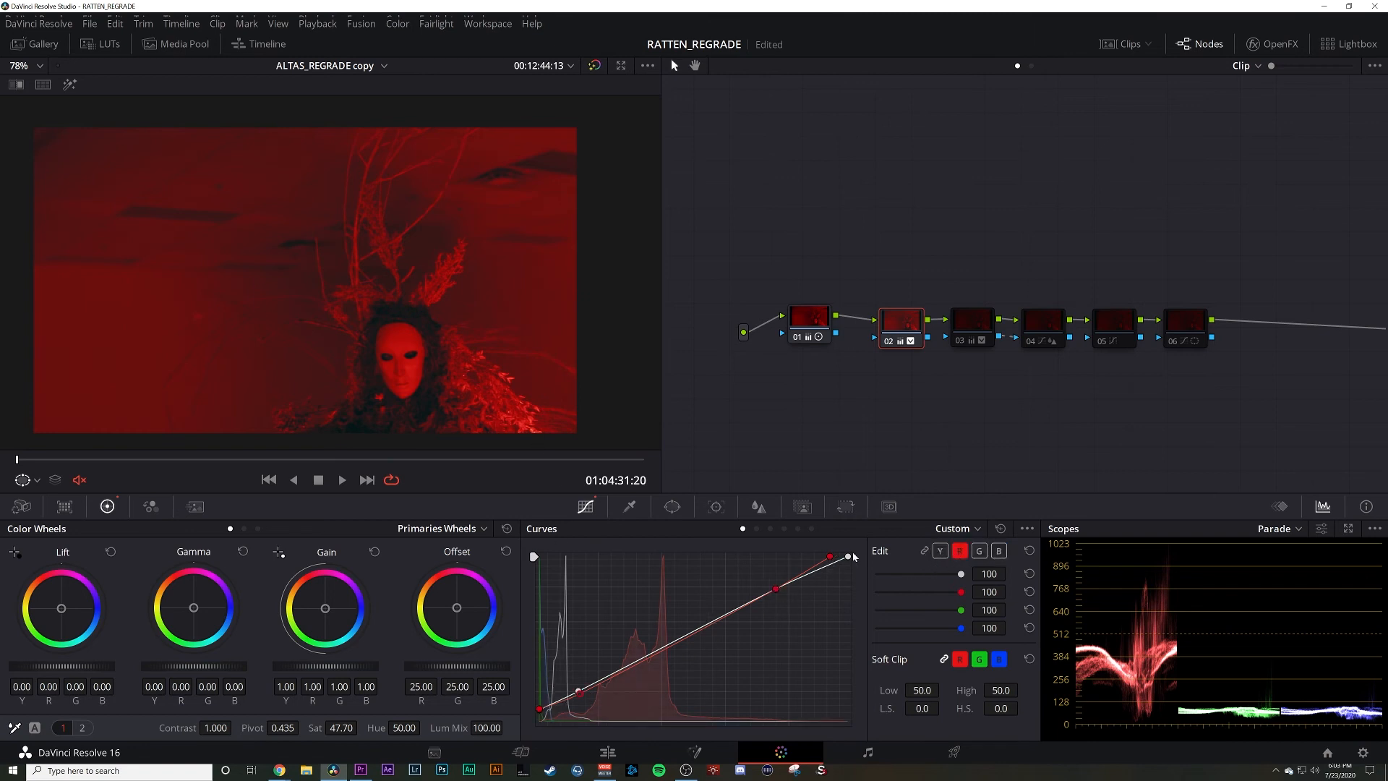
pyautogui.moveTo(916, 336); pyautogui.dragTo(902, 329)
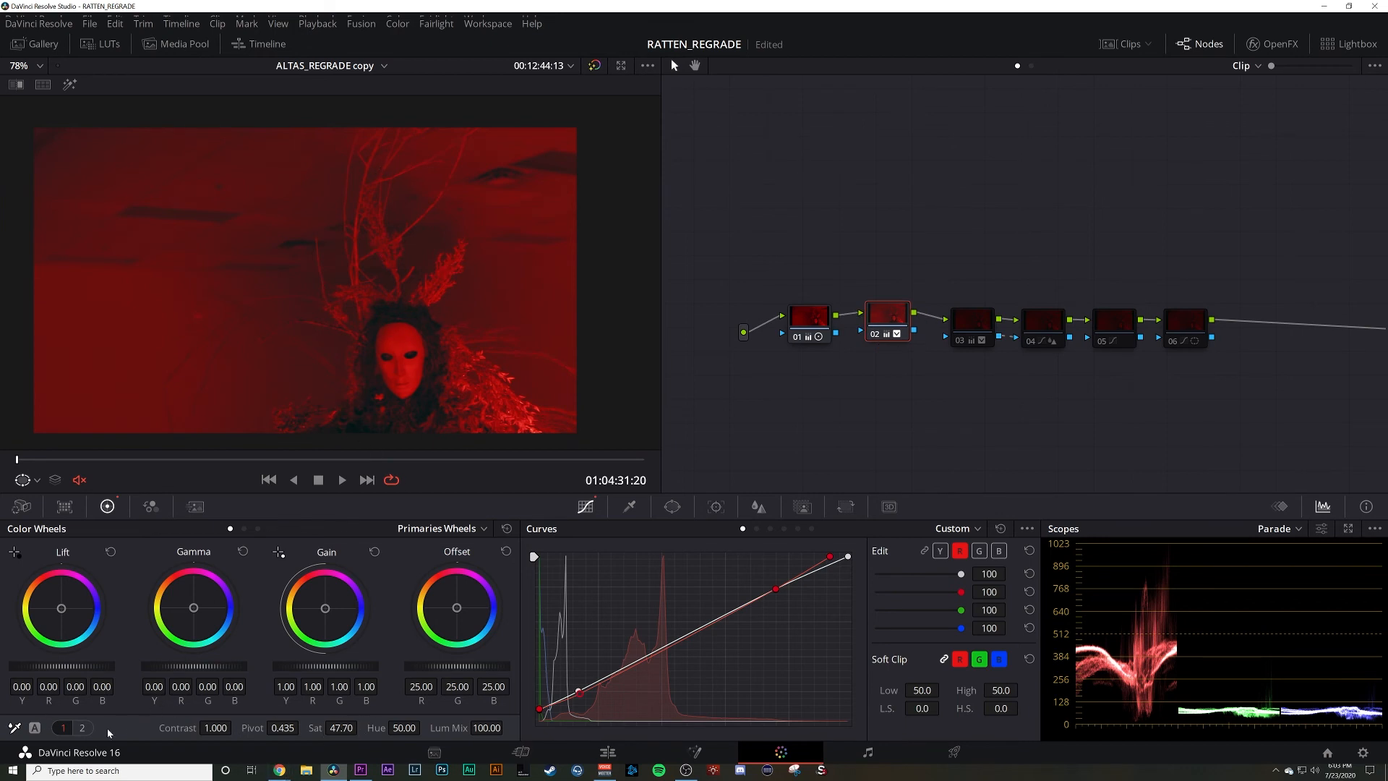
pyautogui.click(82, 728)
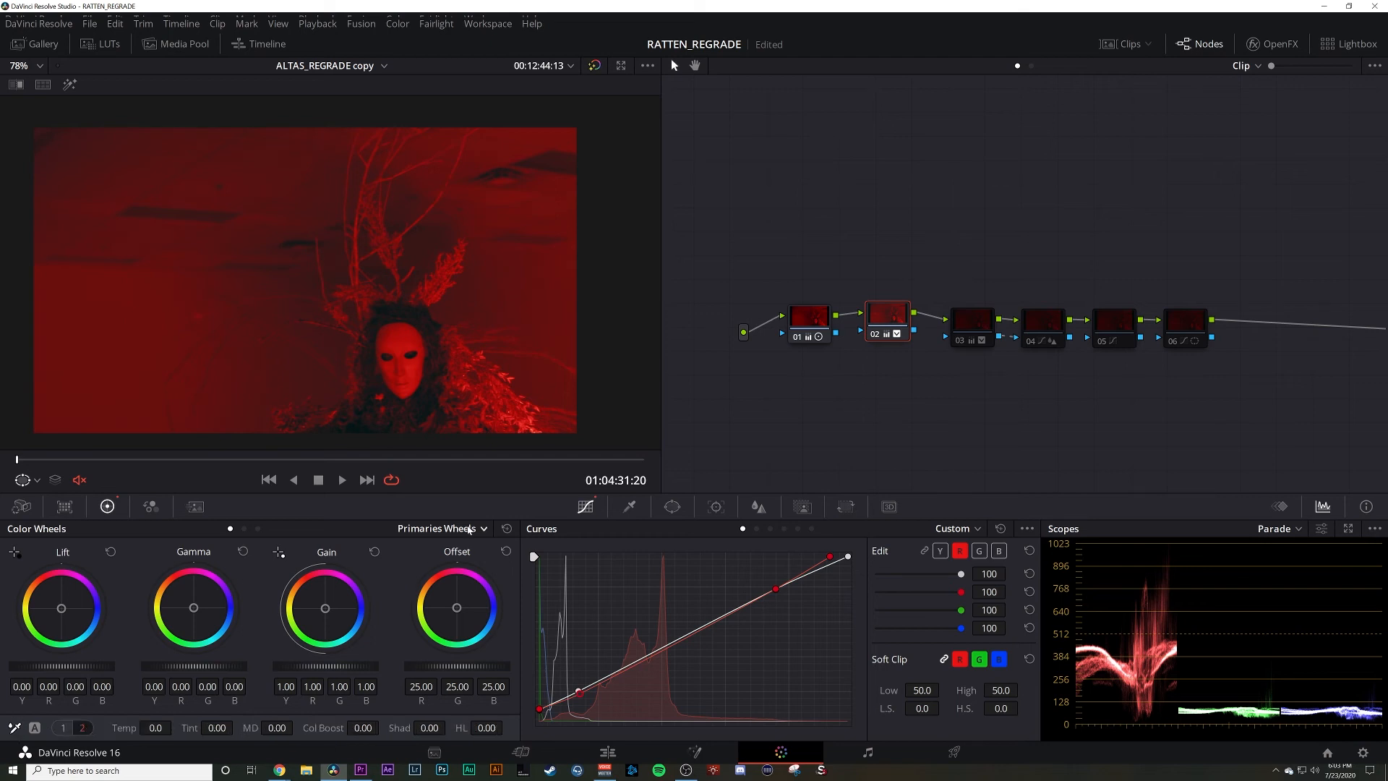
# Enable nodes 03 and 04, shifting both slightly closer to node 02.
pyautogui.click(982, 331)
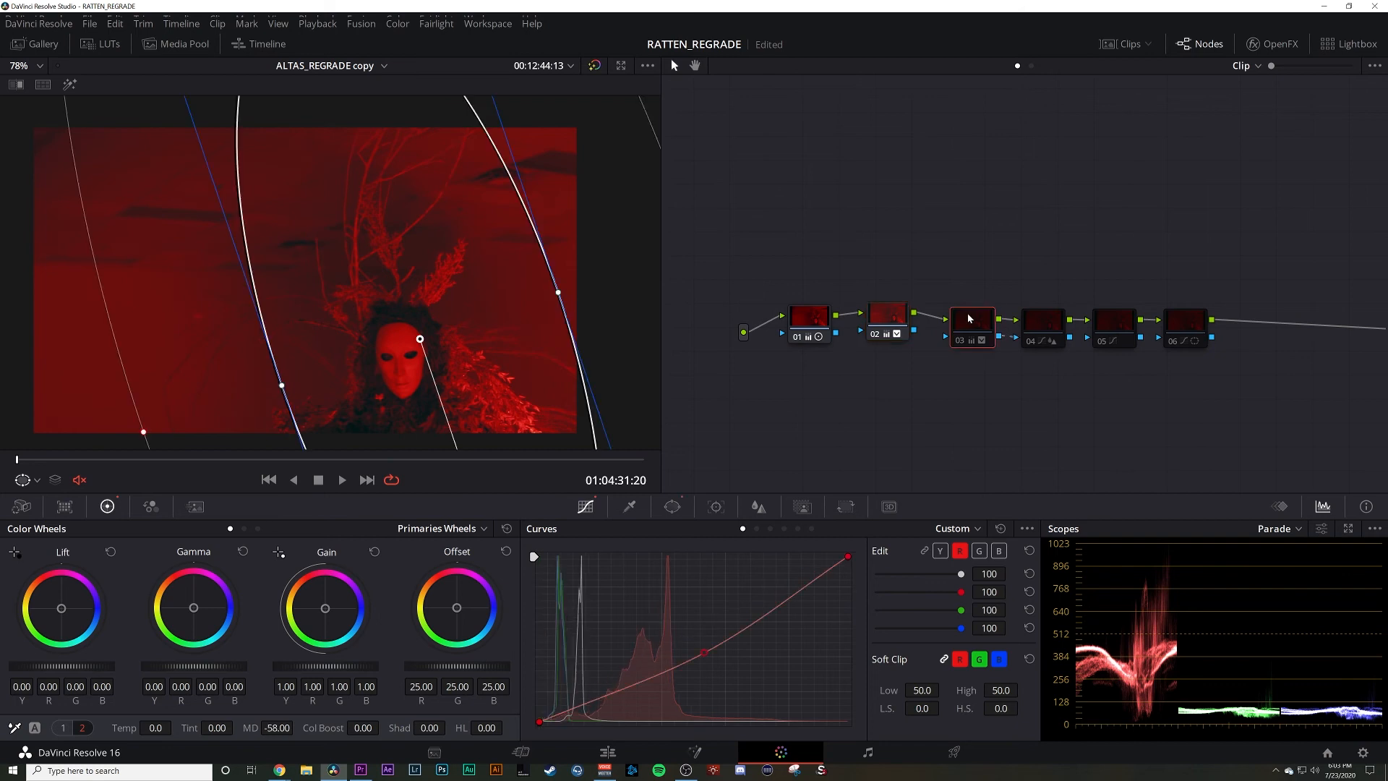
pyautogui.moveTo(985, 324); pyautogui.dragTo(1048, 323)
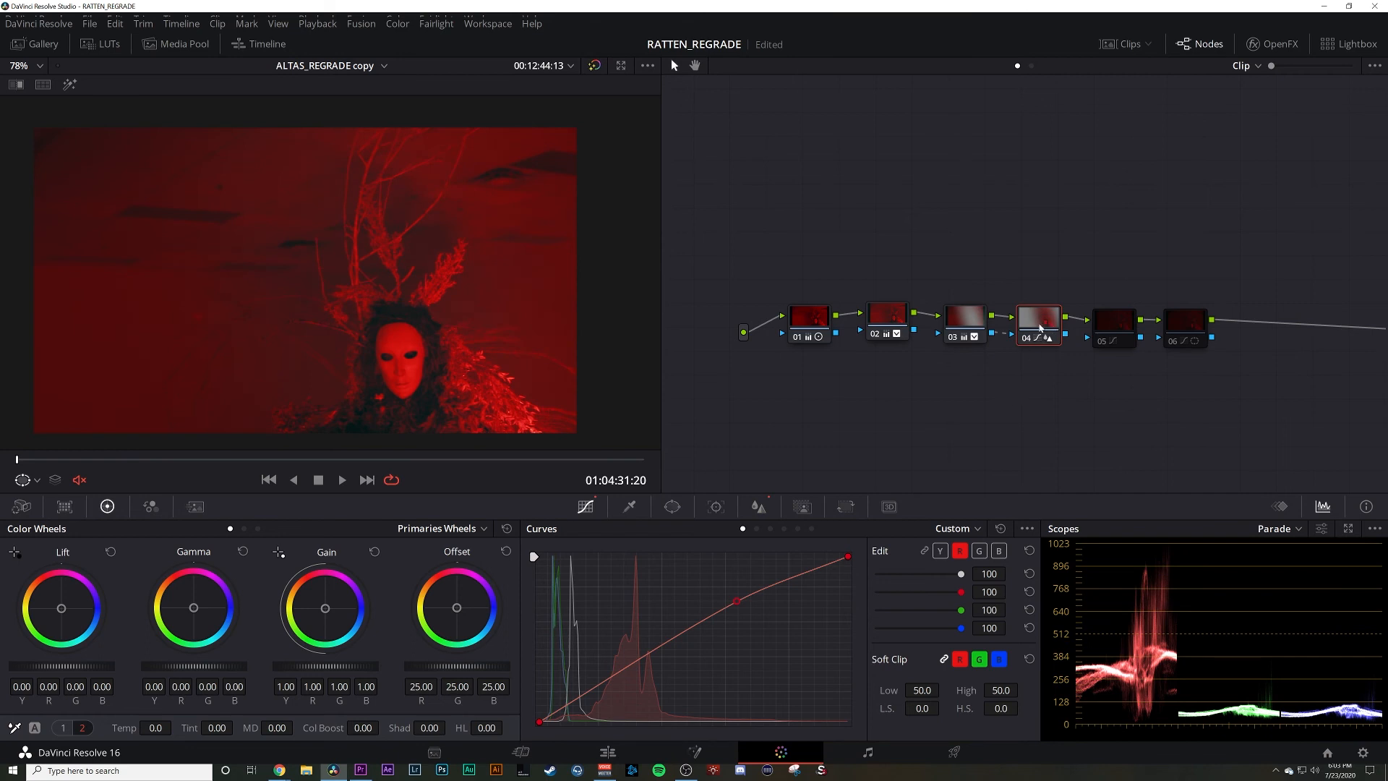
# Compare the masked-figure shot with the whole grade and node 04 off and on, leaving everything up to node 04 enabled.
pyautogui.hotkey('alt', 'd')
pyautogui.hotkey('alt', 'd')
pyautogui.hotkey('ctrl', 'z')
pyautogui.hotkey('ctrl', 'z')
pyautogui.hotkey('ctrl', 'd')
pyautogui.hotkey('ctrl', 'd')
pyautogui.hotkey('ctrl', 'd')
pyautogui.hotkey('ctrl', 'd')
# Link the channels of node 04's custom curve again and display the node's blur settings.
pyautogui.click(924, 552)
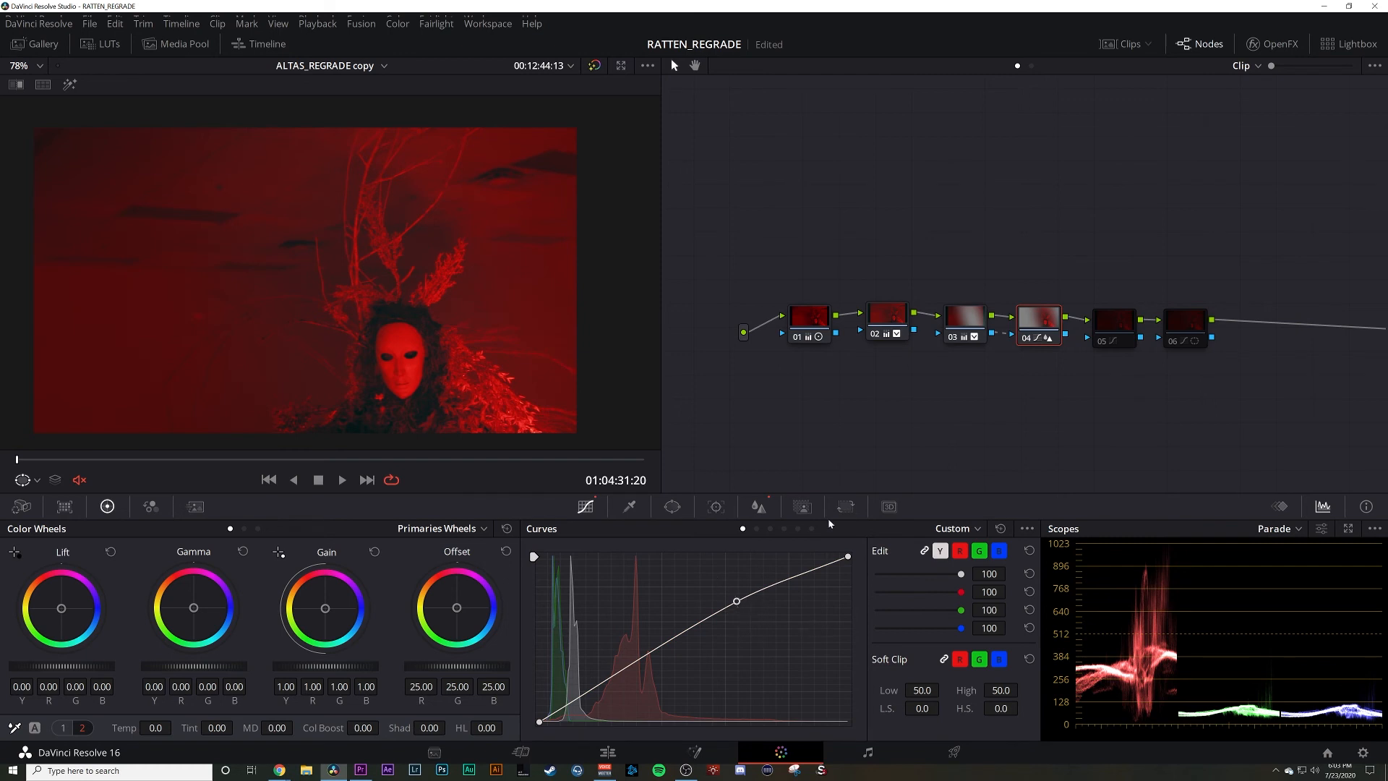
pyautogui.click(758, 506)
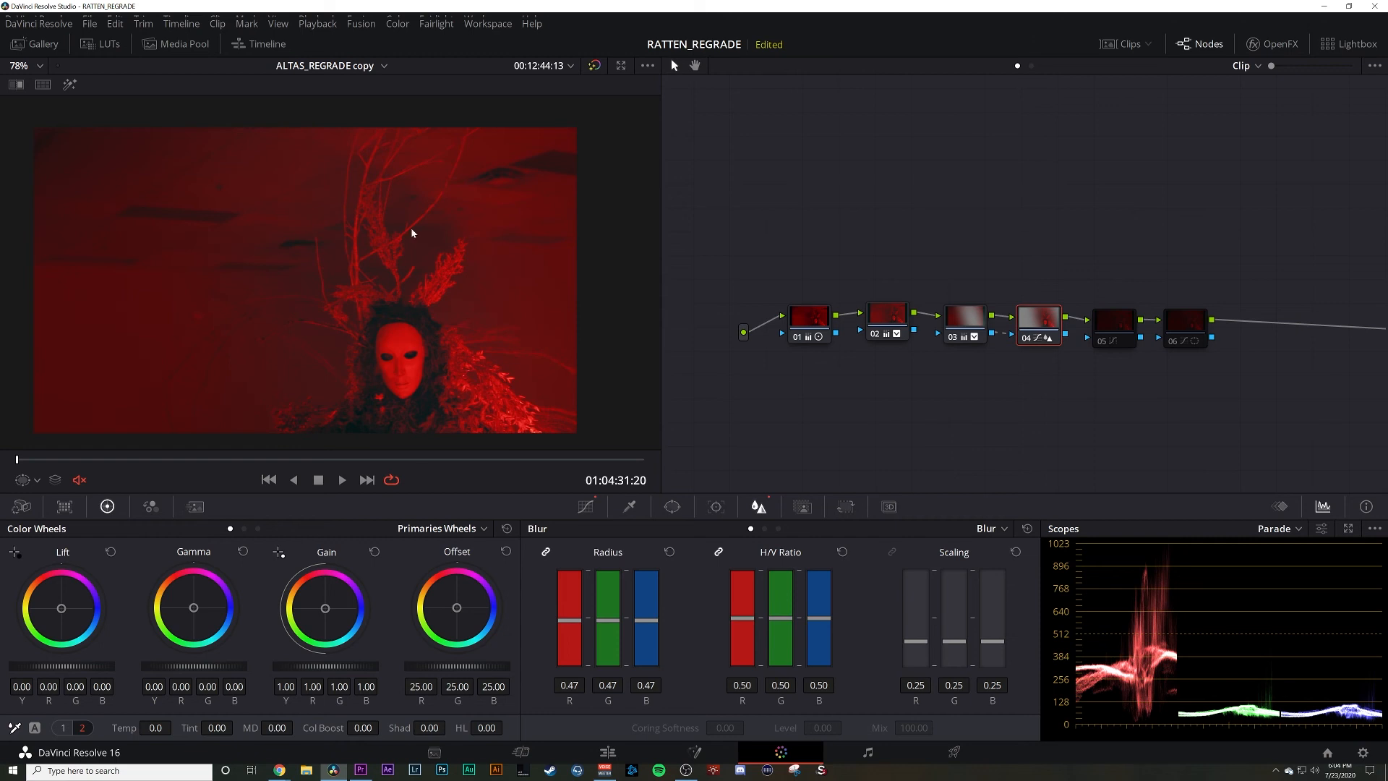
# Enable node 05 and display its Lum Vs Sat curve.
pyautogui.click(1123, 326)
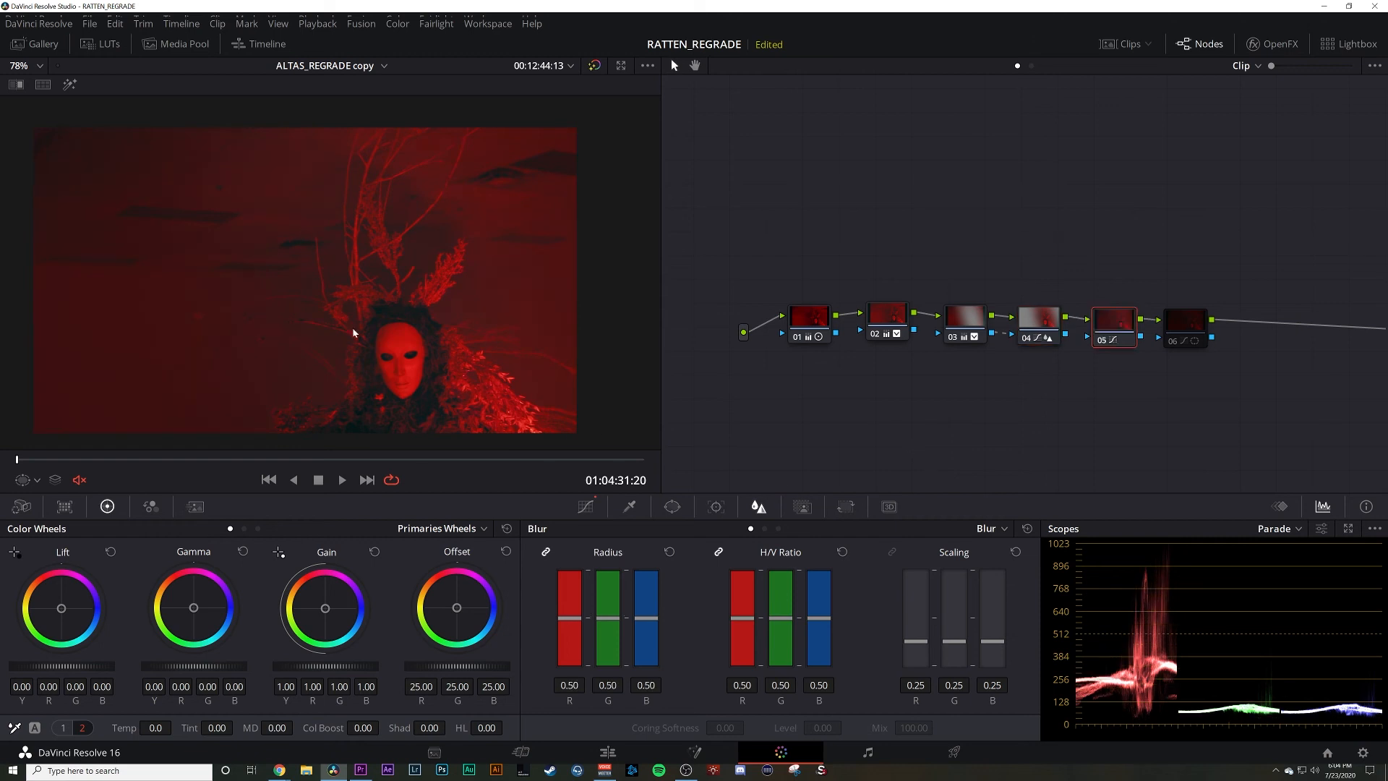
pyautogui.click(596, 512)
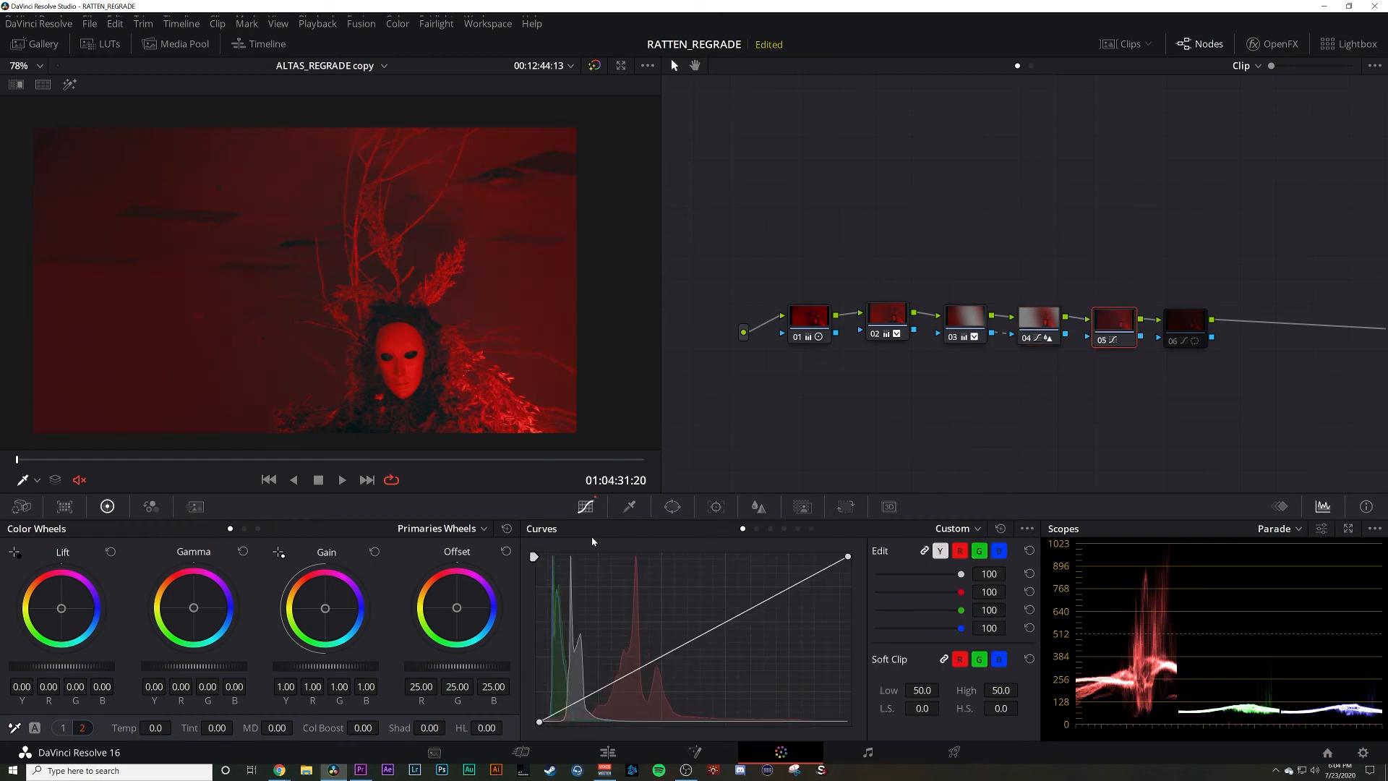
pyautogui.click(756, 529)
pyautogui.click(769, 528)
pyautogui.click(783, 529)
pyautogui.click(797, 529)
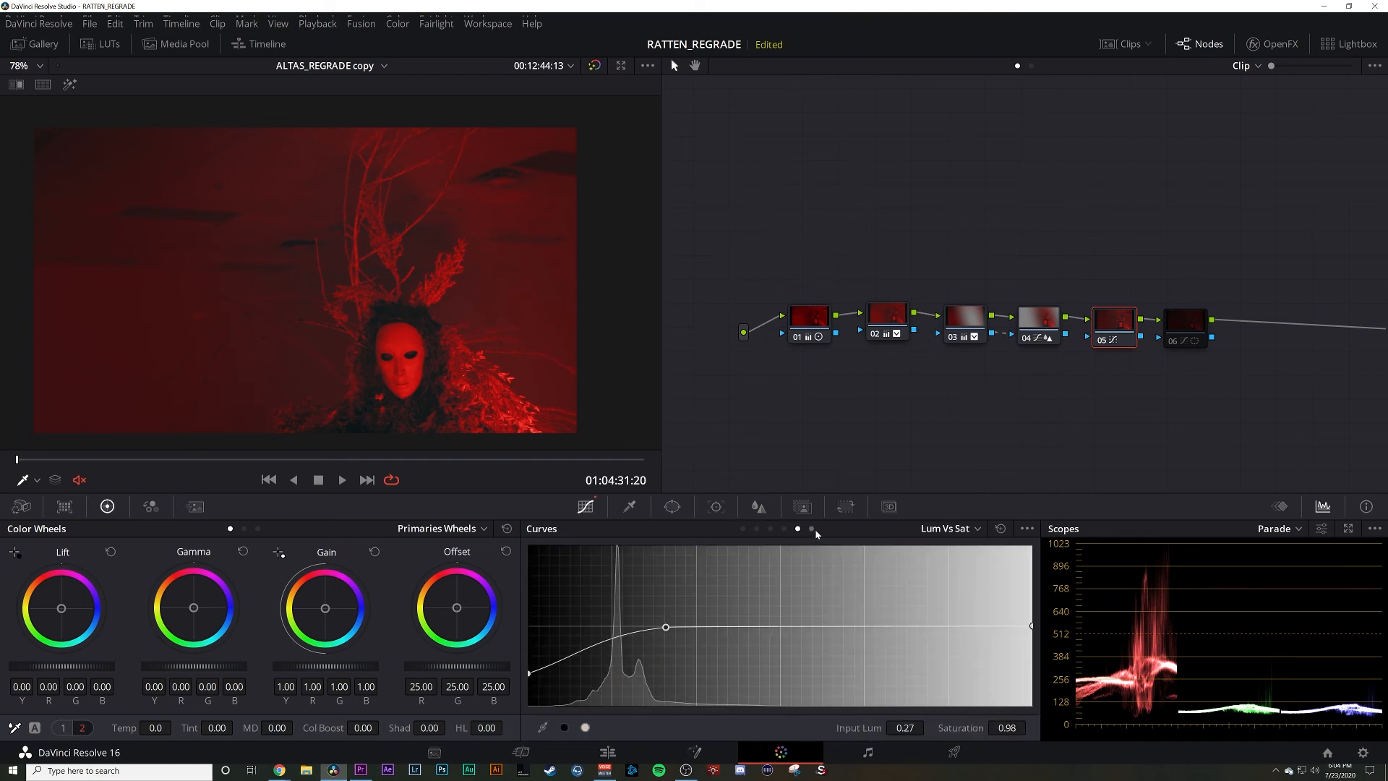
# Display node 01's primary adjustments as Log wheels to examine its contrast and saturation.
pyautogui.click(806, 323)
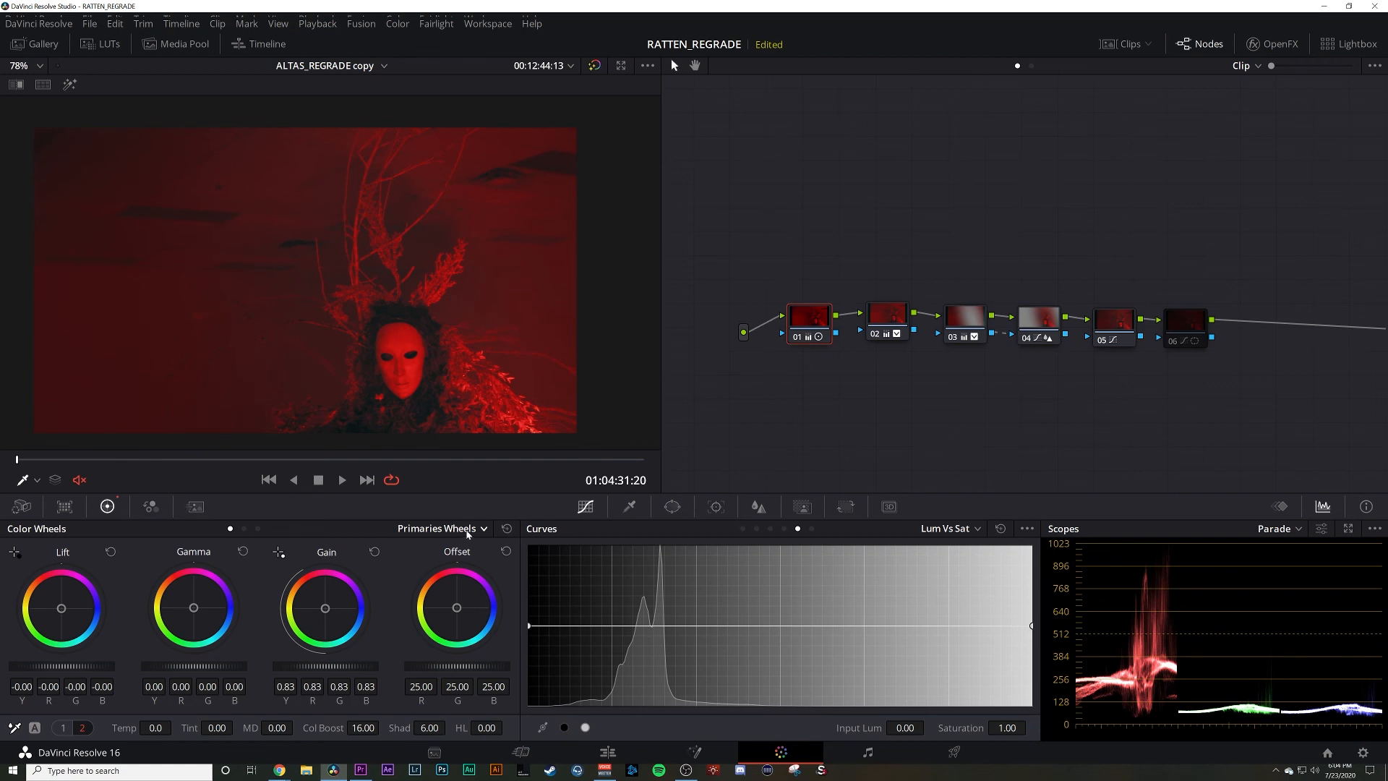
pyautogui.click(428, 579)
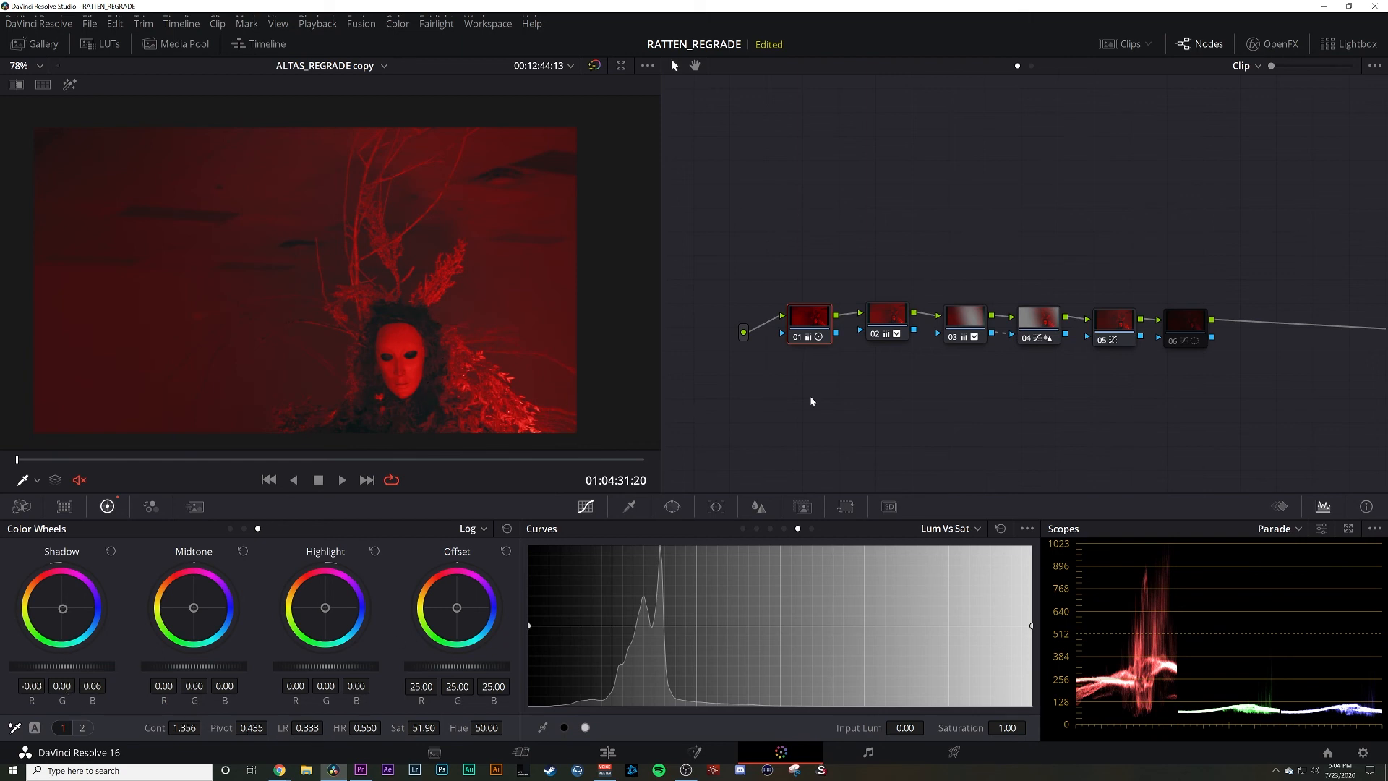
# Compare the shot with node 05 off and on, leaving it enabled.
pyautogui.click(1104, 344)
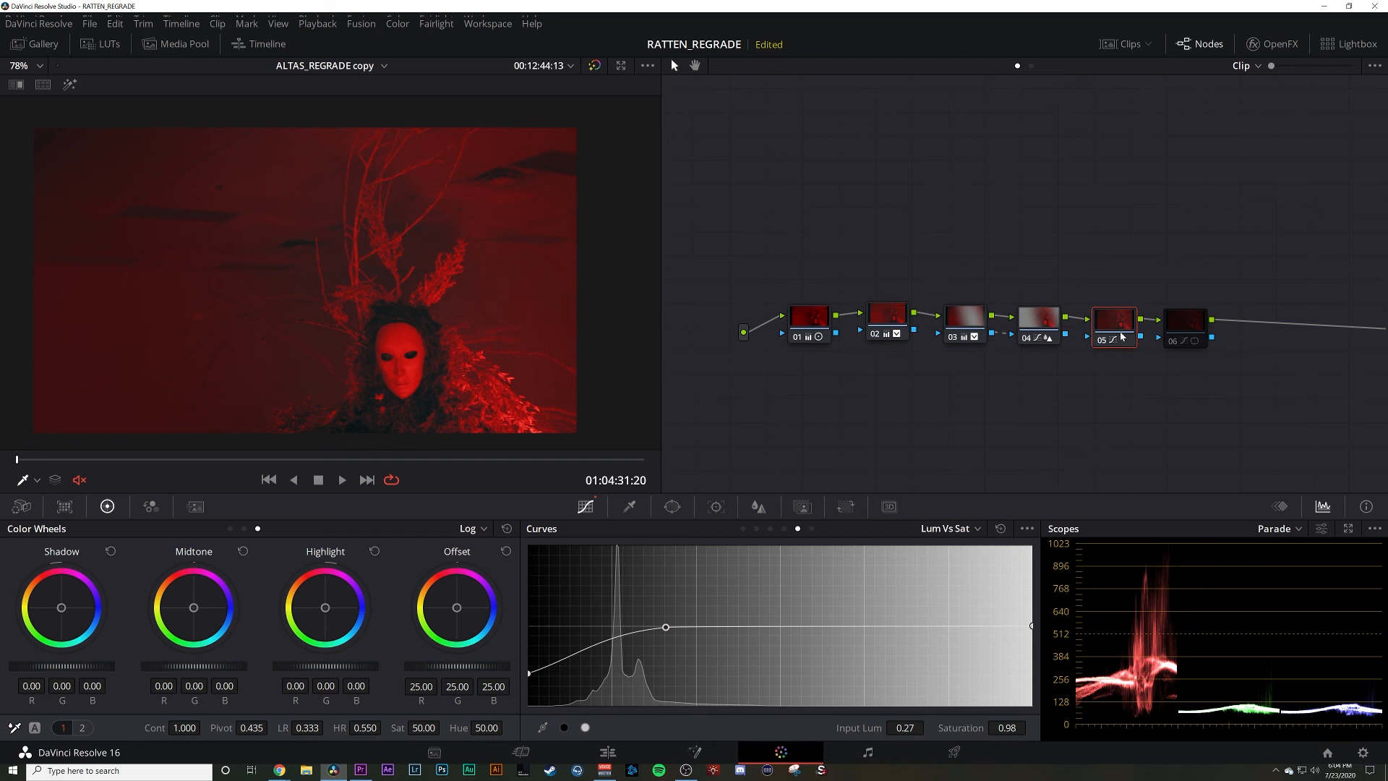
pyautogui.hotkey('ctrl', 'd')
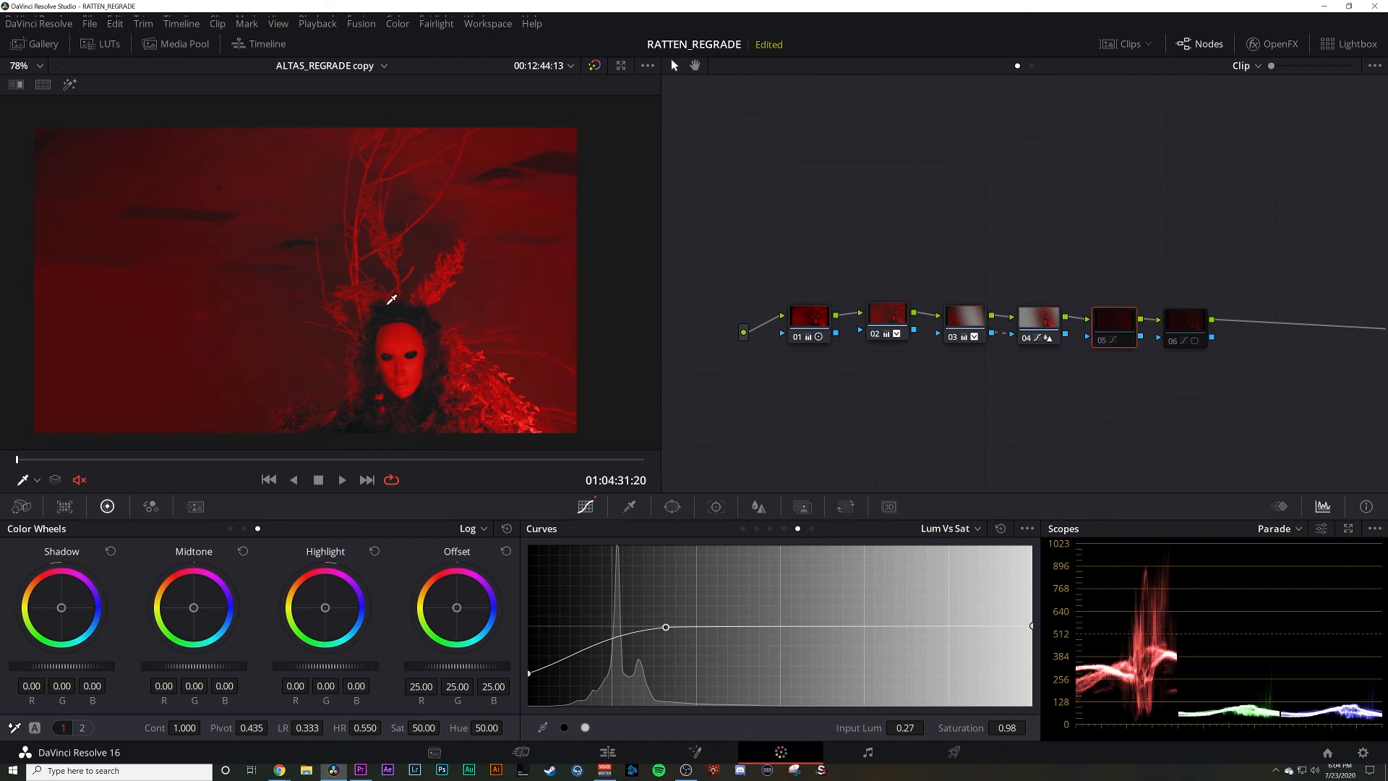
pyautogui.hotkey('ctrl', 'd')
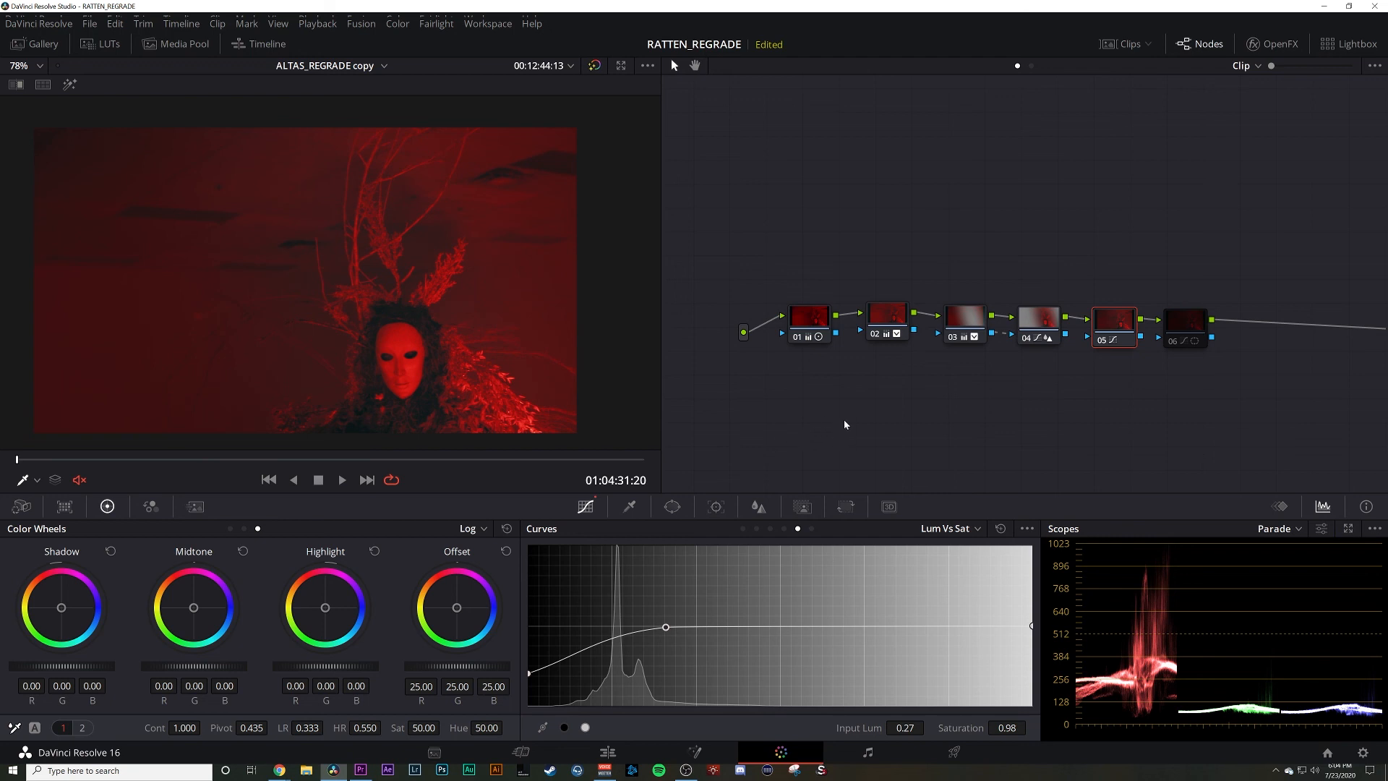
# Enable node 06 and display its custom curve, comparing the shot with the whole grade off and on.
pyautogui.click(1182, 322)
pyautogui.hotkey('ctrl', 'd')
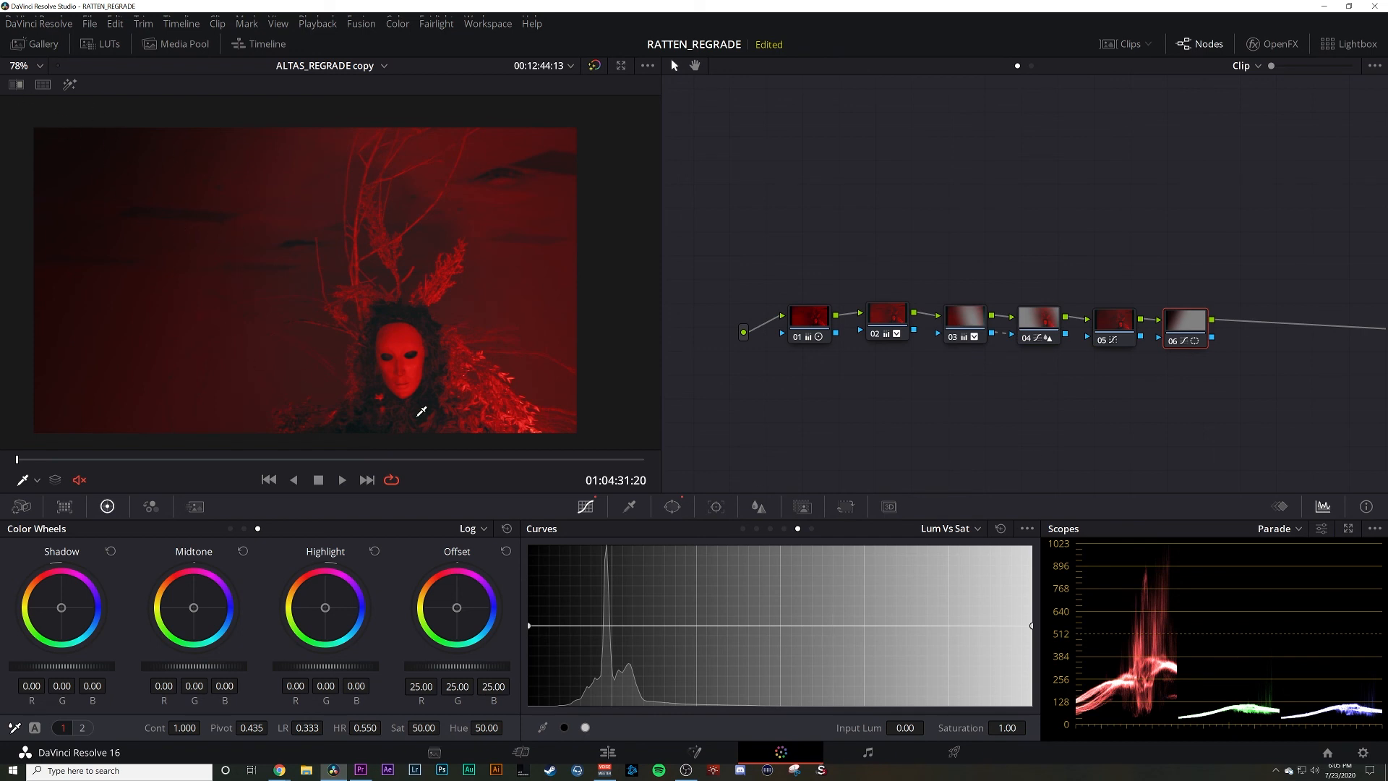
pyautogui.click(742, 529)
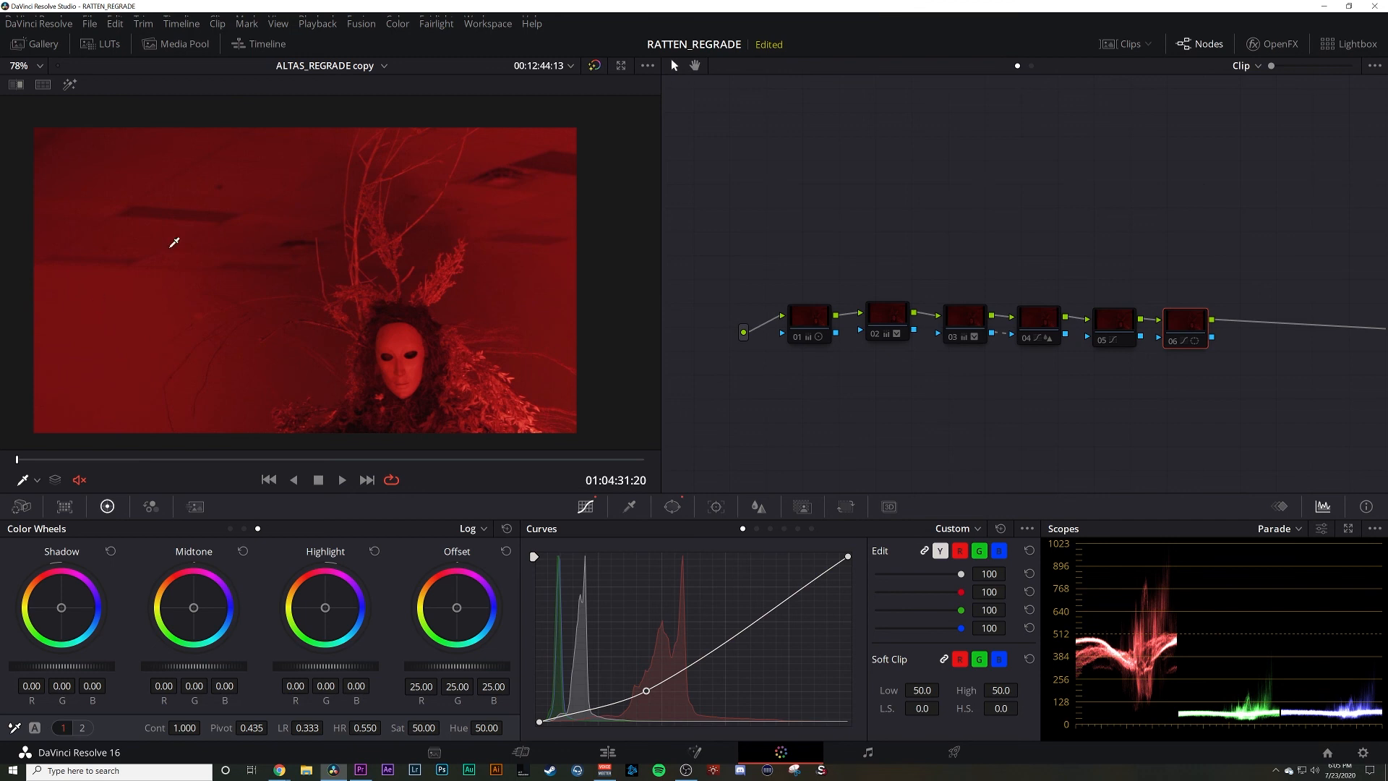
pyautogui.hotkey('alt', 'd')
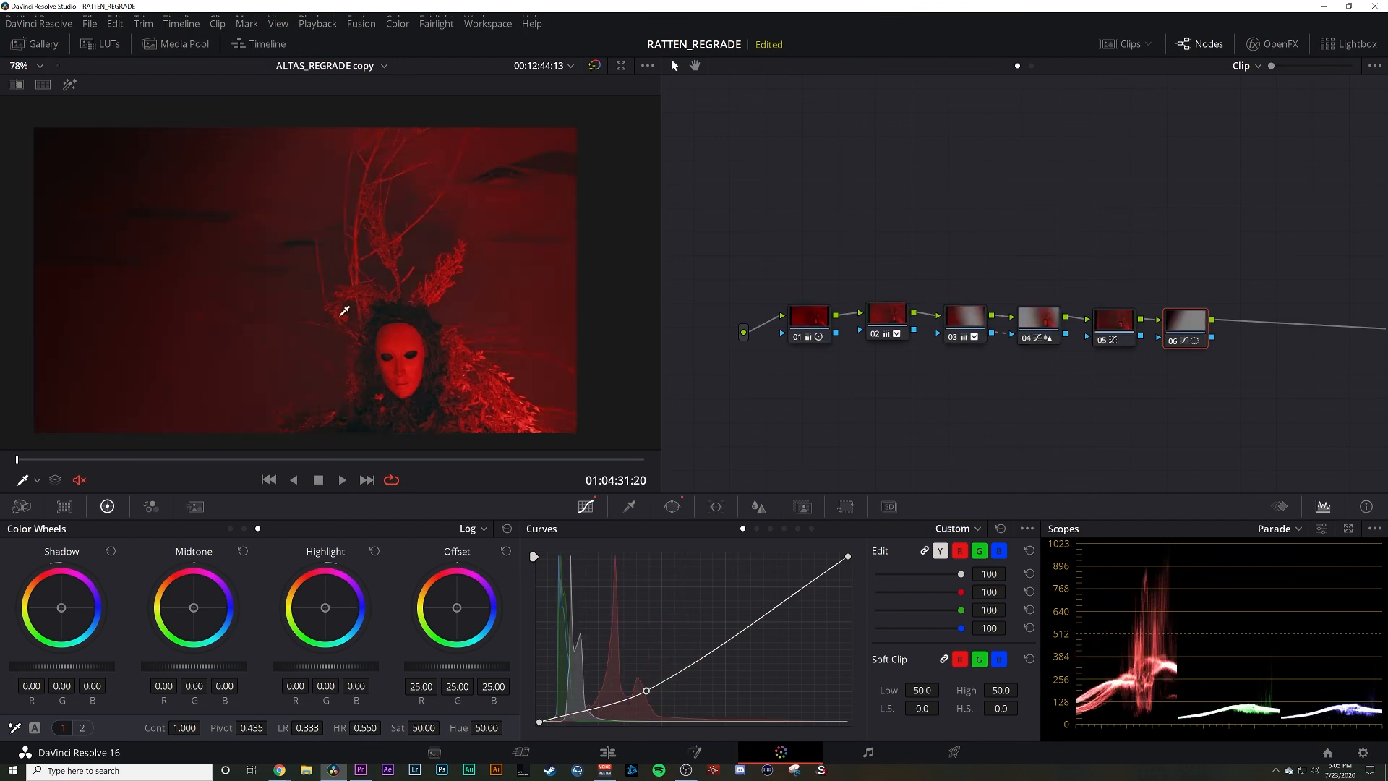